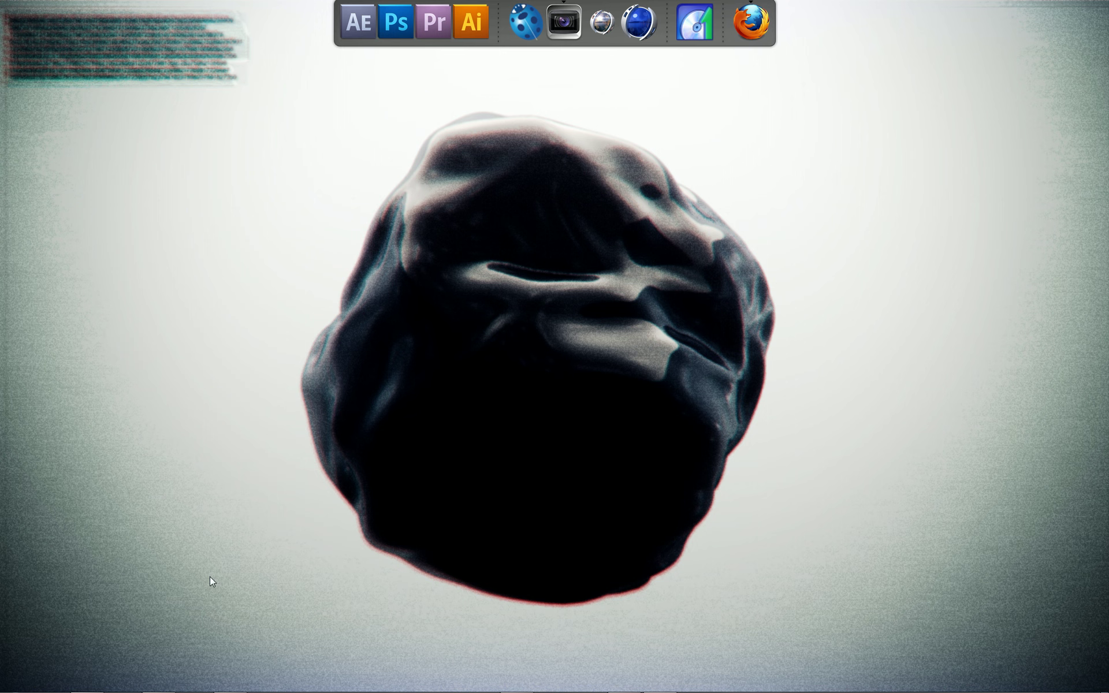
Step: Briefly play and pause the YouTube channel video, then return to the GameFront x264vfw page
click(171, 687)
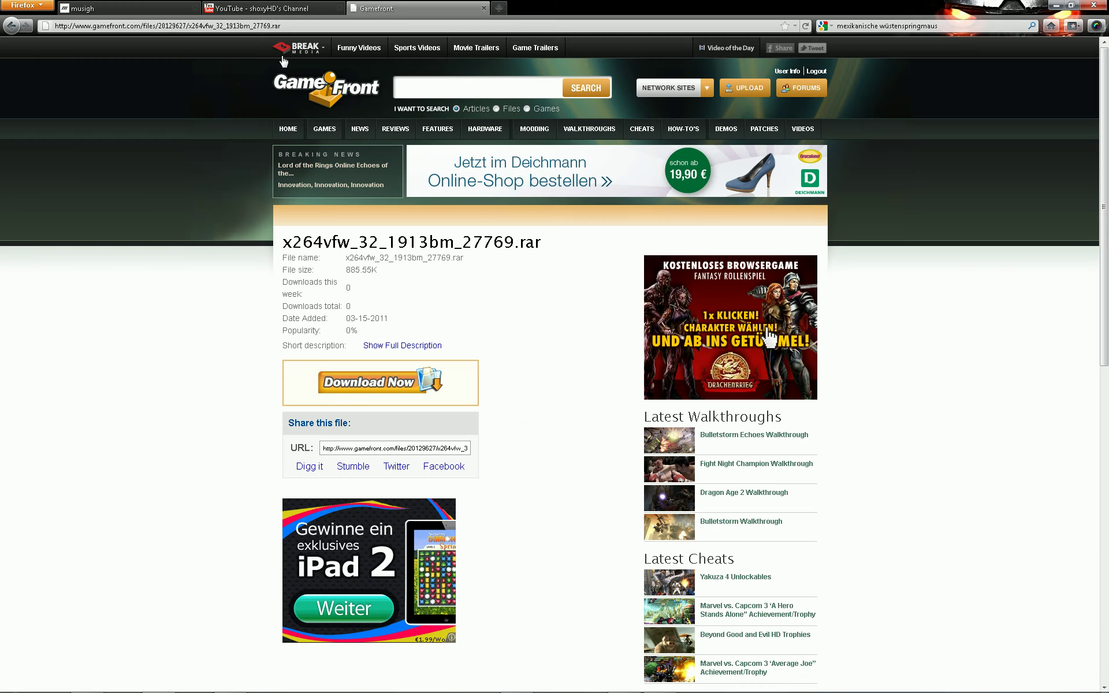
click(285, 12)
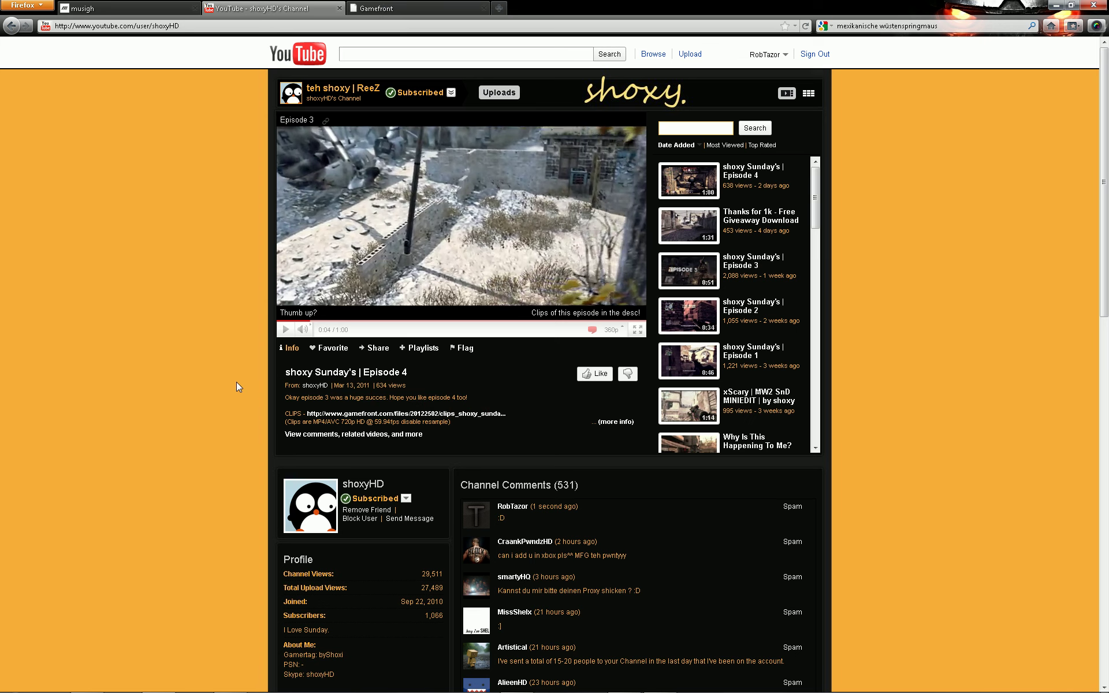
scroll(237, 399, down, 2)
scroll(331, 520, down, 1)
scroll(434, 383, down, 3)
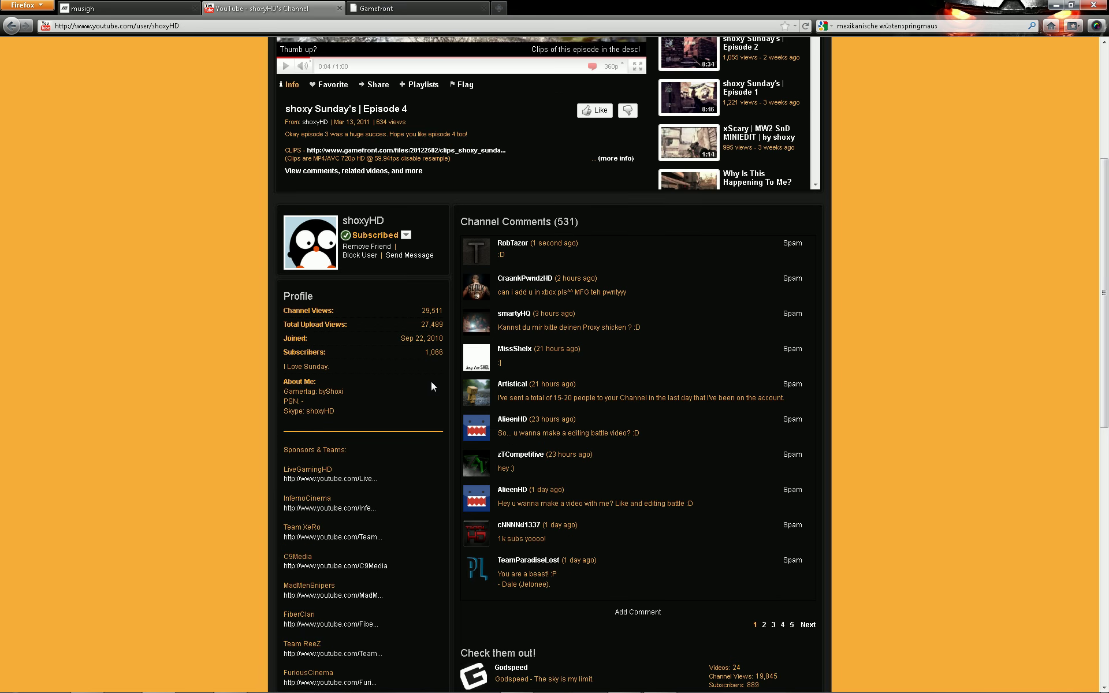
scroll(431, 382, up, 3)
scroll(422, 408, up, 2)
scroll(423, 407, up, 2)
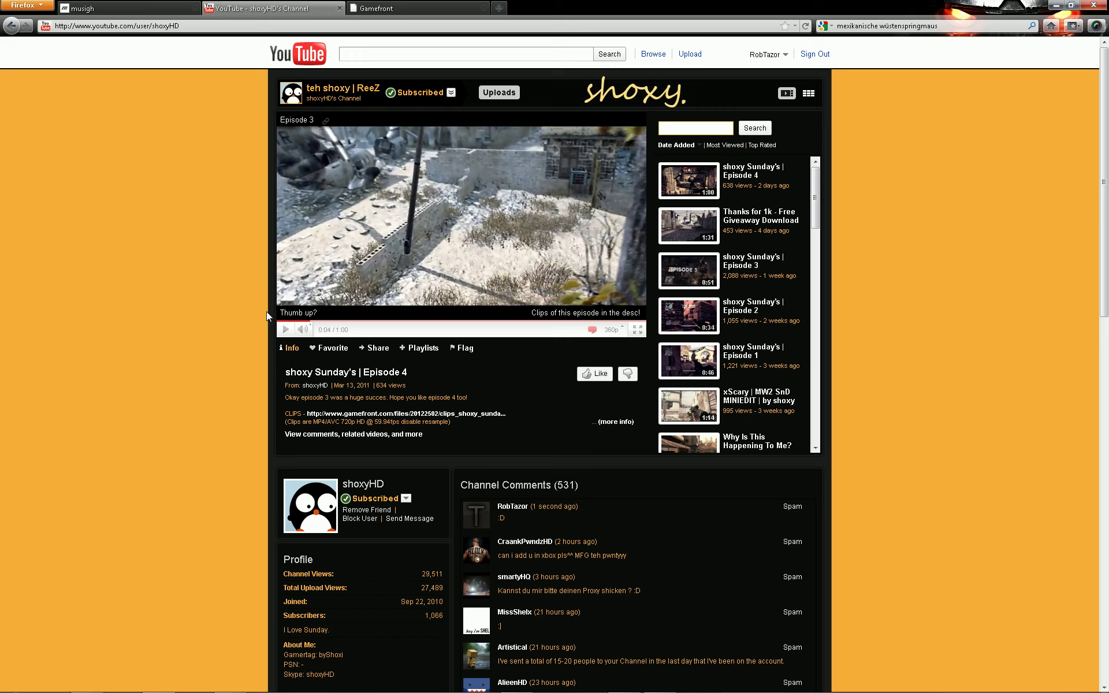
click(403, 241)
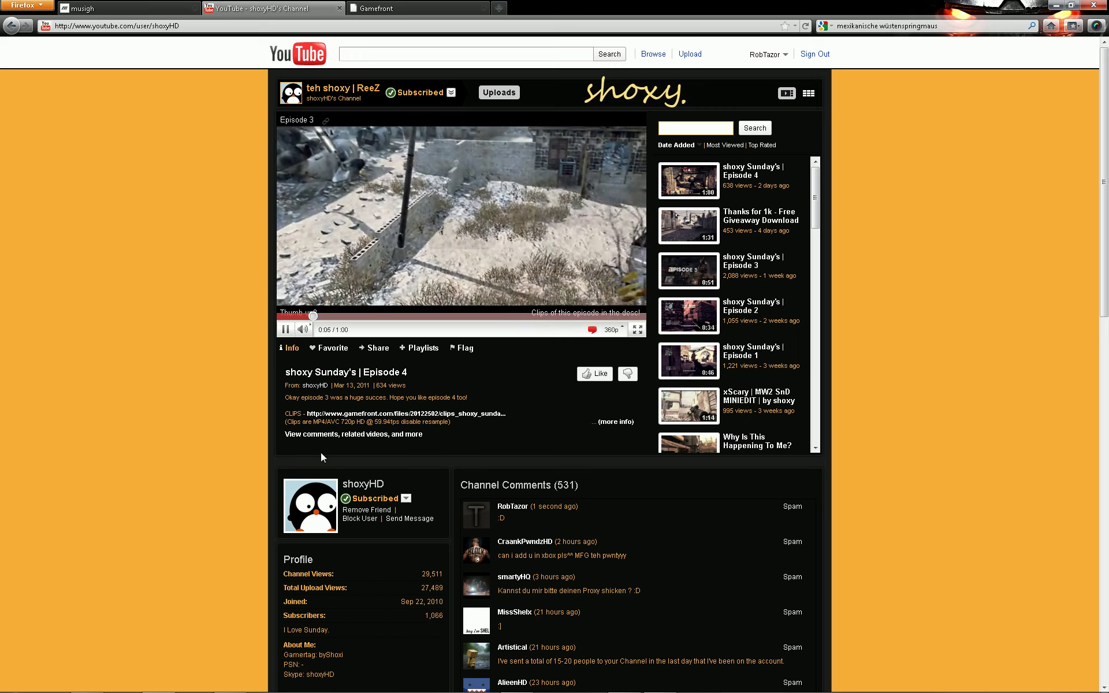
key(space)
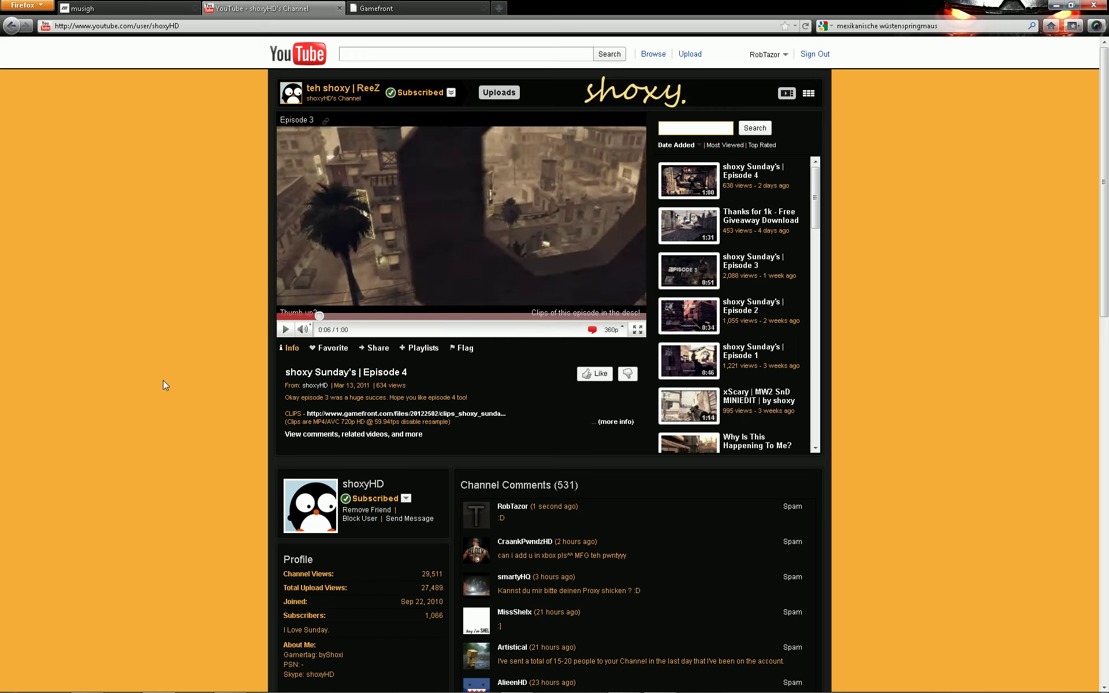
scroll(164, 384, down, 3)
scroll(166, 401, down, 4)
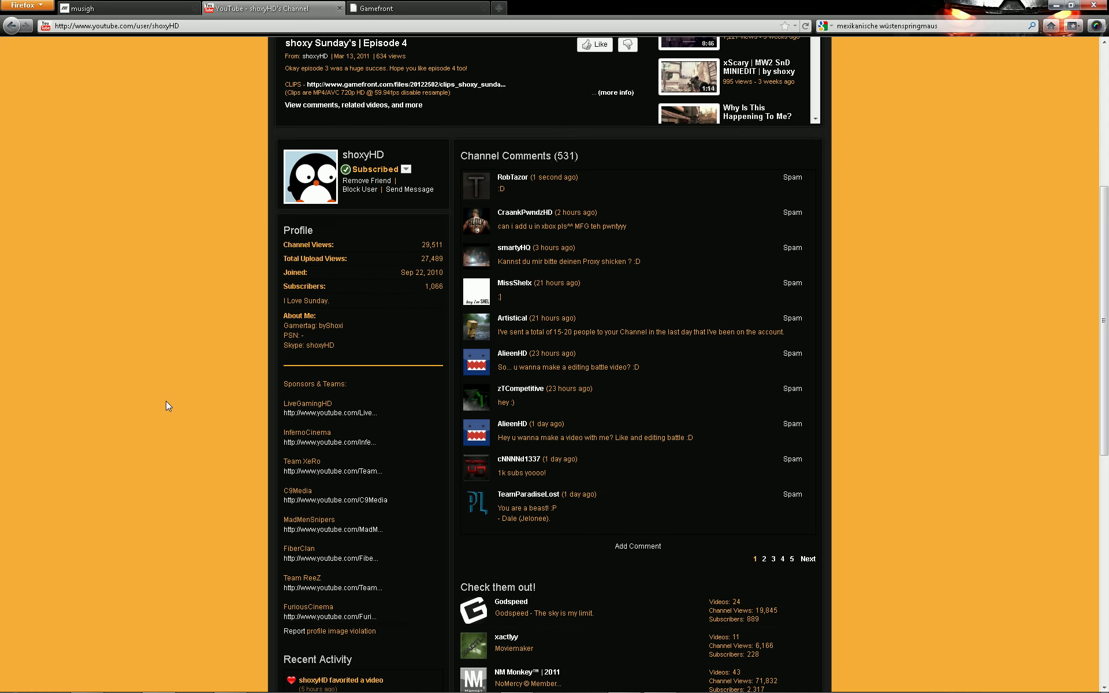
scroll(232, 179, up, 3)
scroll(232, 179, up, 3)
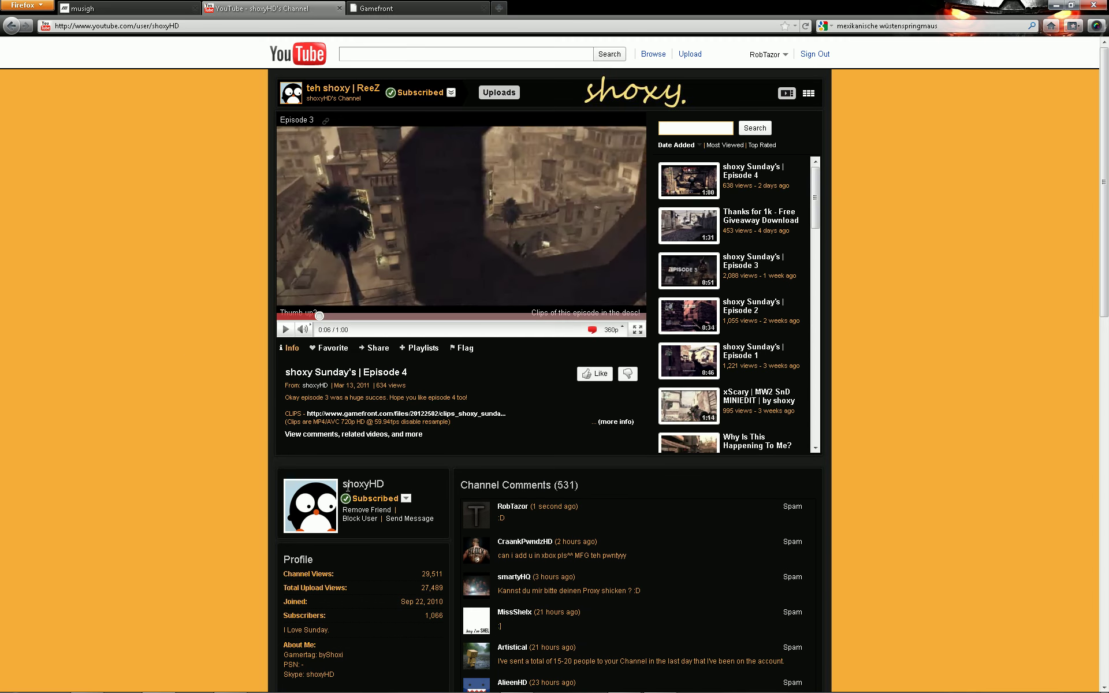
click(407, 7)
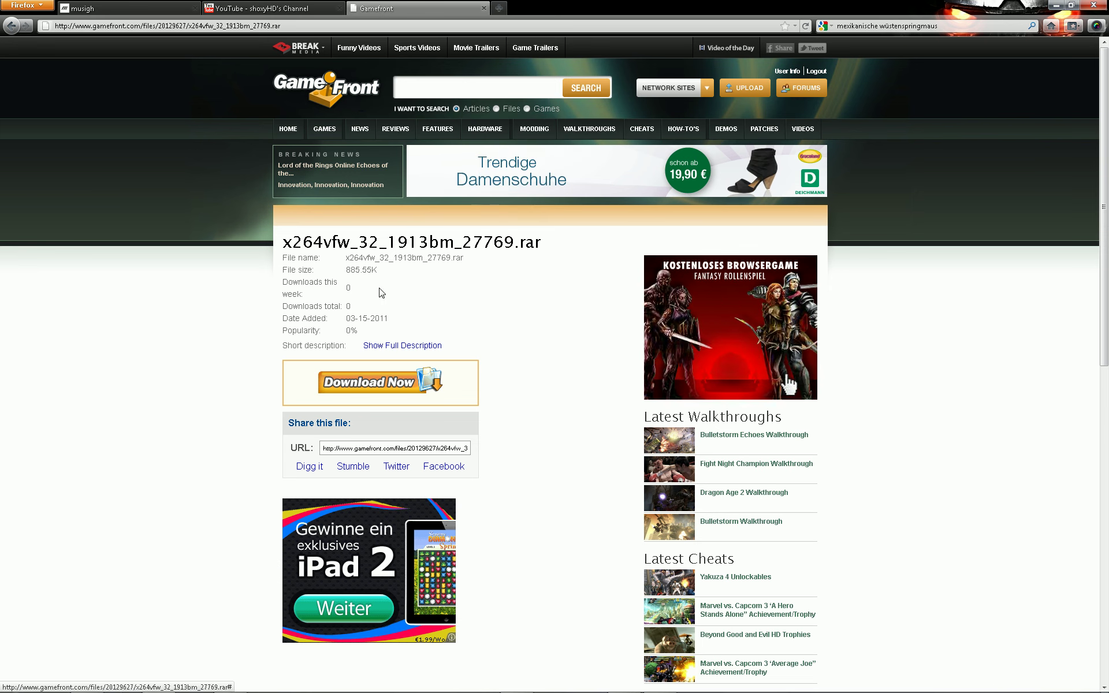
Step: Open the downloaded x264vfw archive and drag its installer into the neu folder
click(1055, 6)
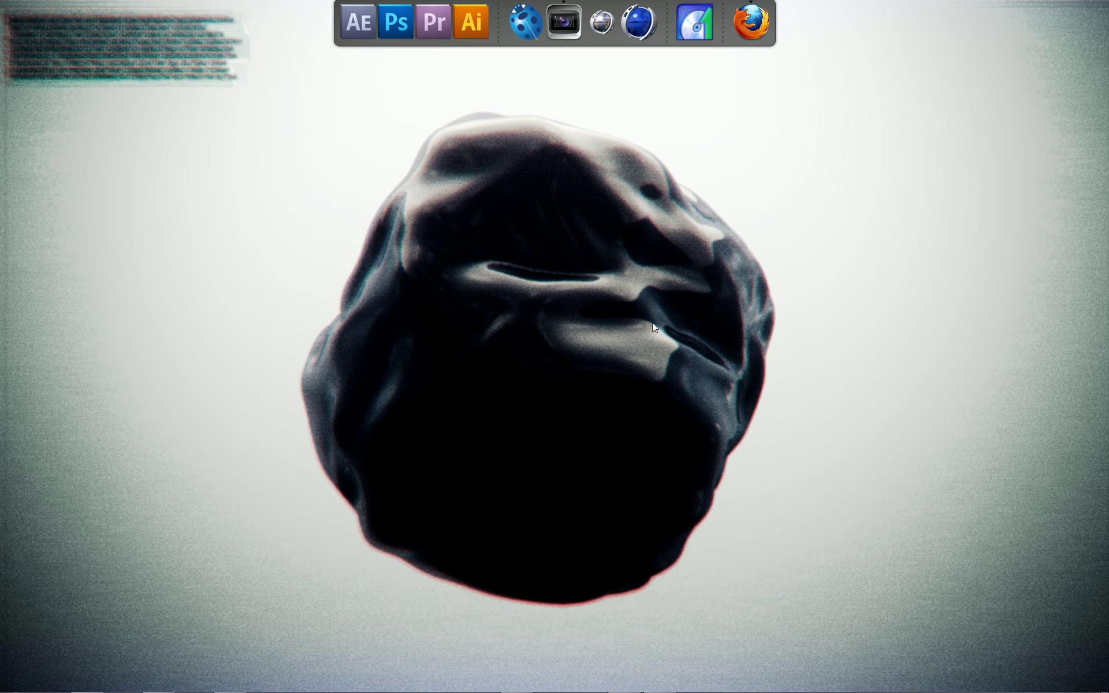
click(90, 681)
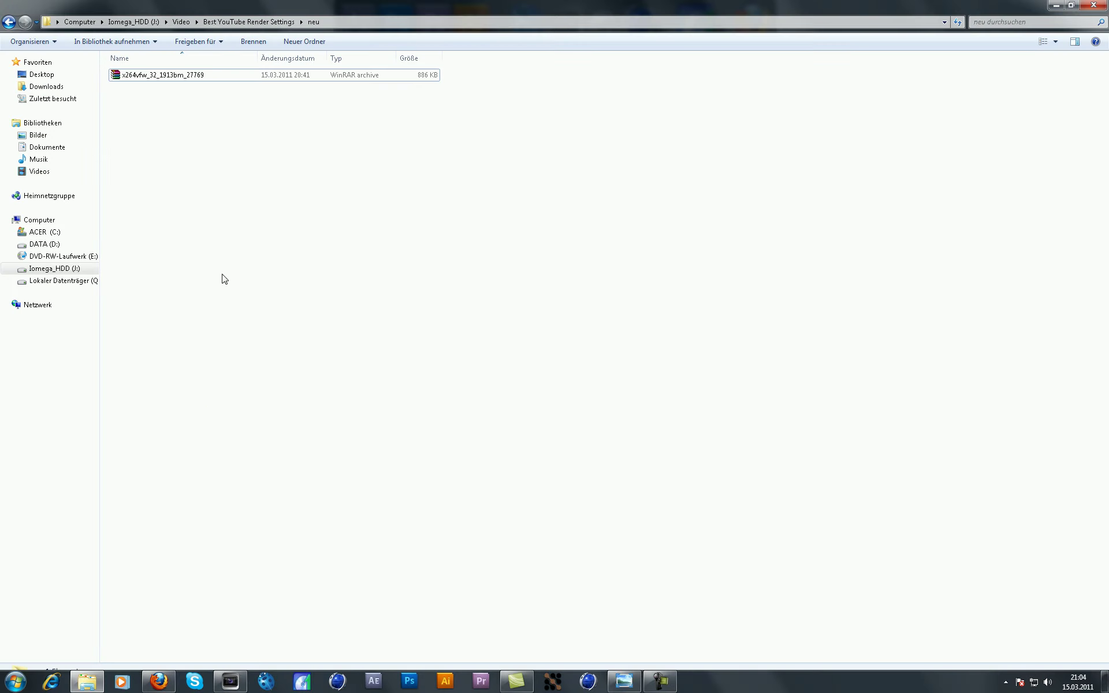
click(164, 77)
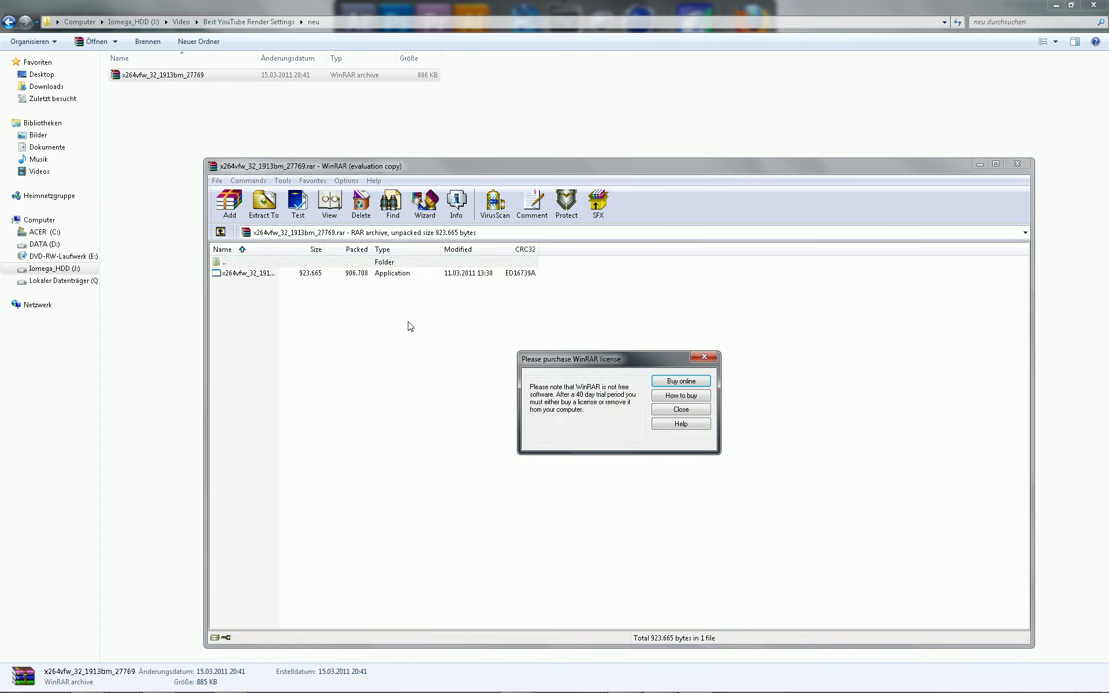
click(670, 413)
drag(251, 274, 403, 116)
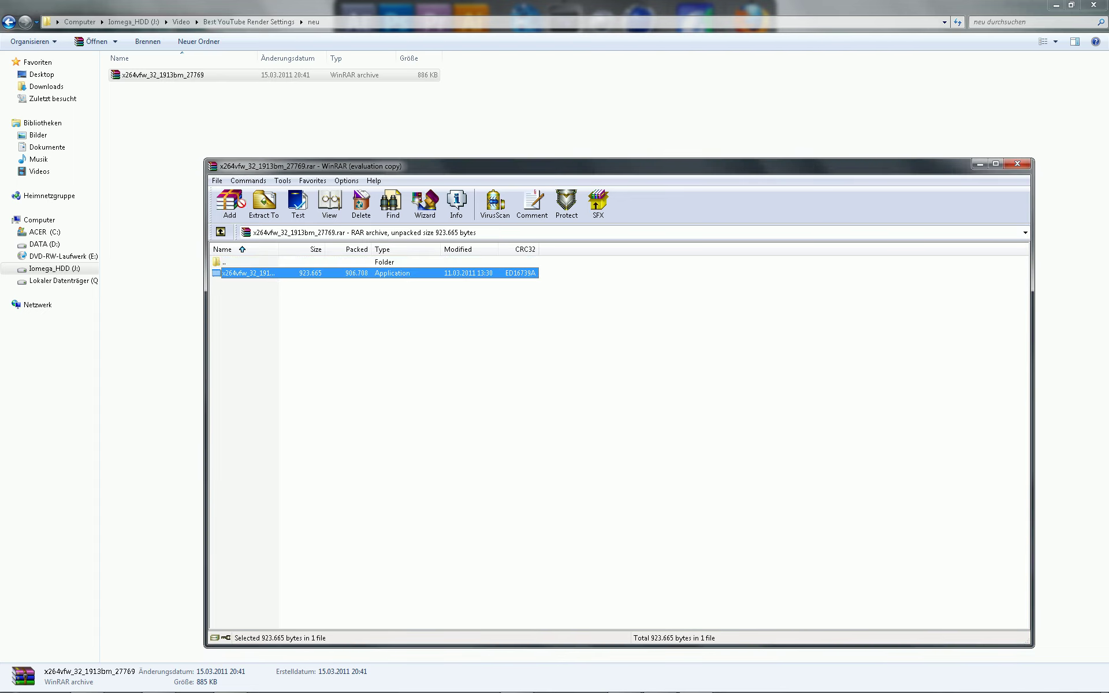
click(1017, 164)
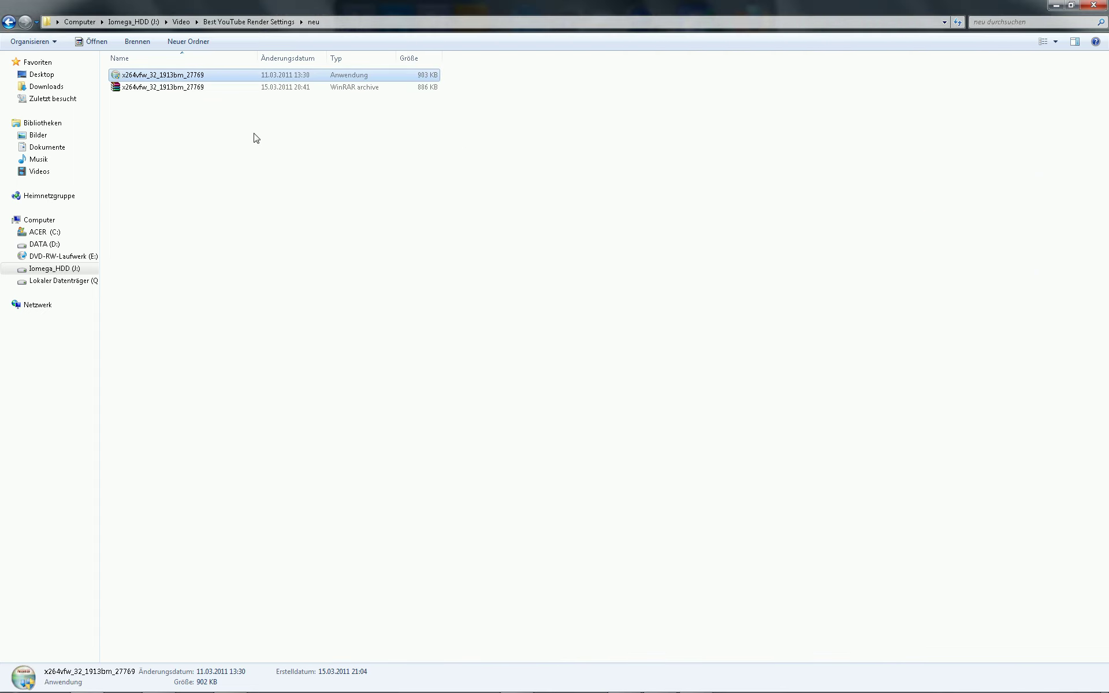
Step: Run the x264vfw setup into the default folder through Finish, then bring Vegas Pro forward
double_click(186, 78)
click(618, 444)
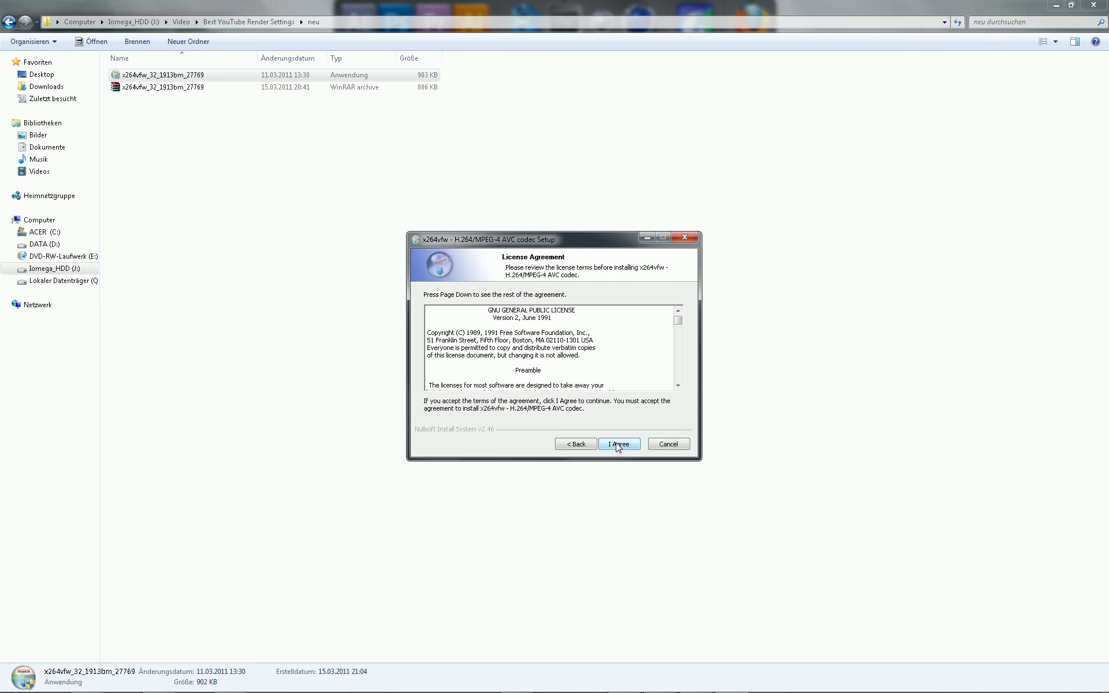
click(617, 443)
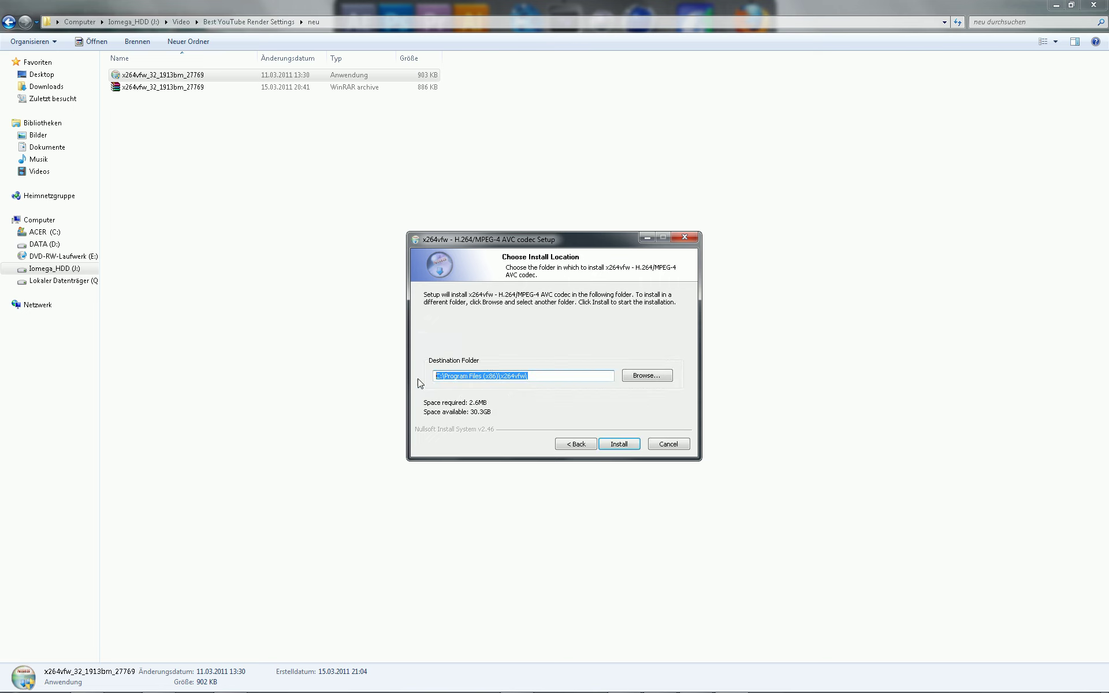
click(619, 445)
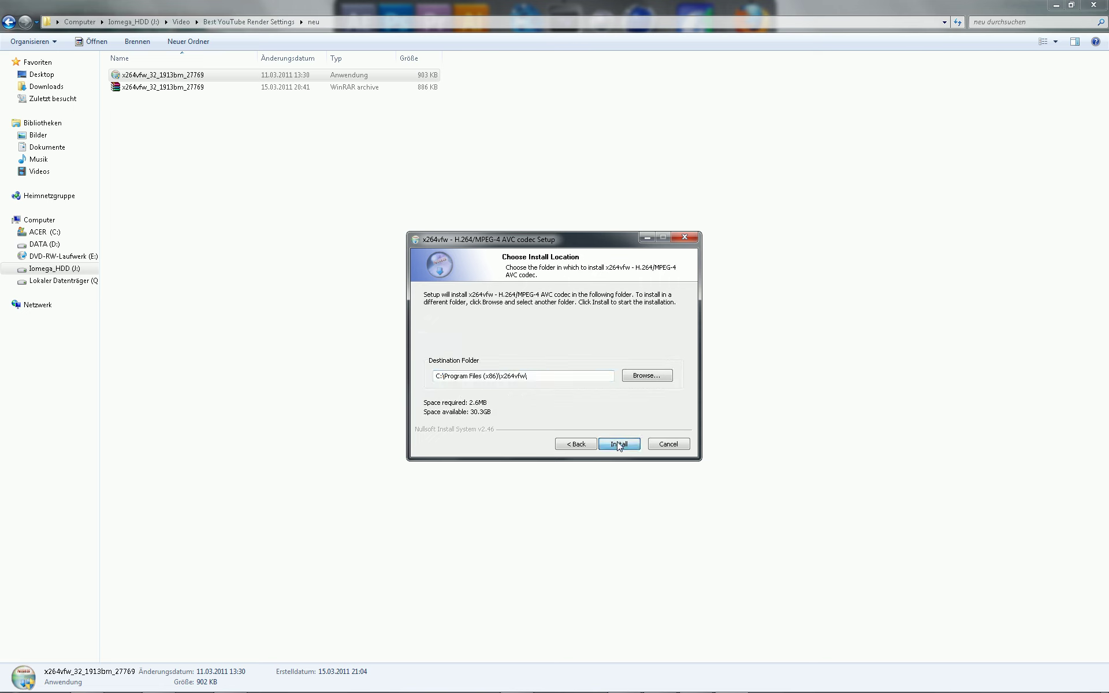
click(618, 445)
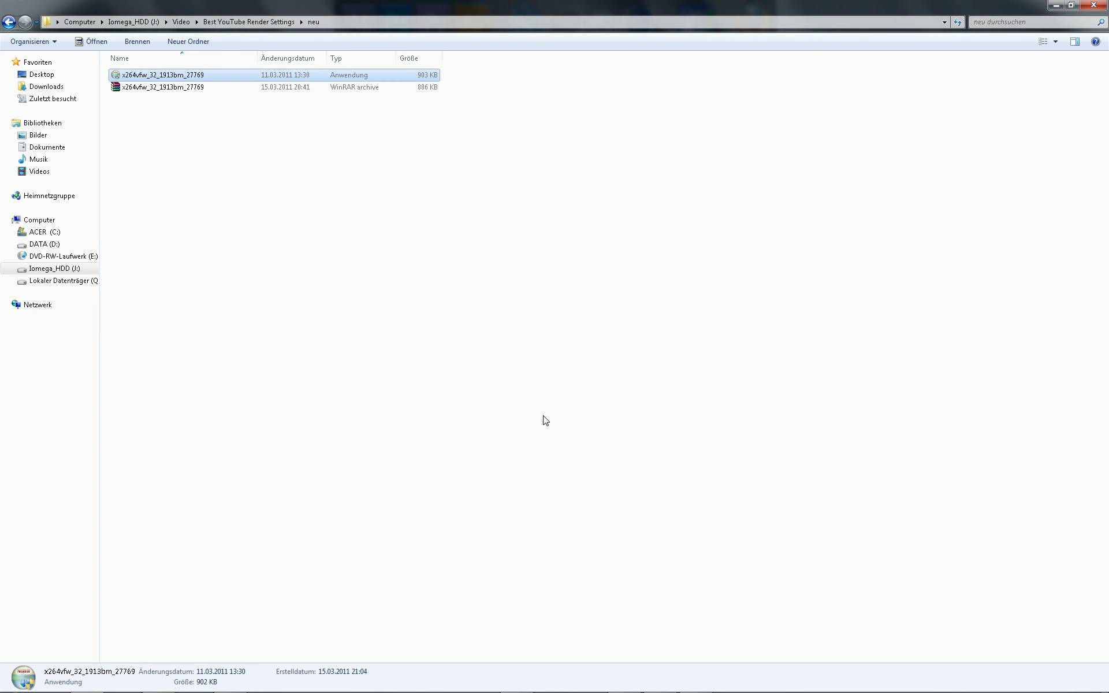
click(491, 432)
click(230, 682)
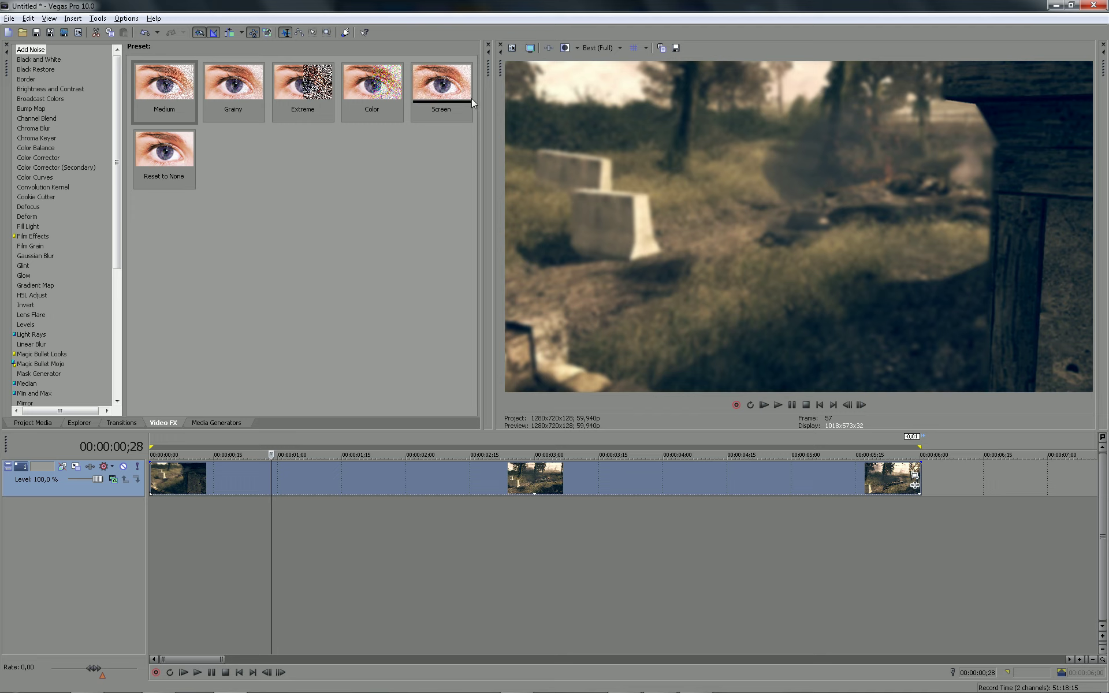
Step: Open Project Video Properties to view the HD 720-60p, 1280x720, 59.940 fps settings
click(512, 50)
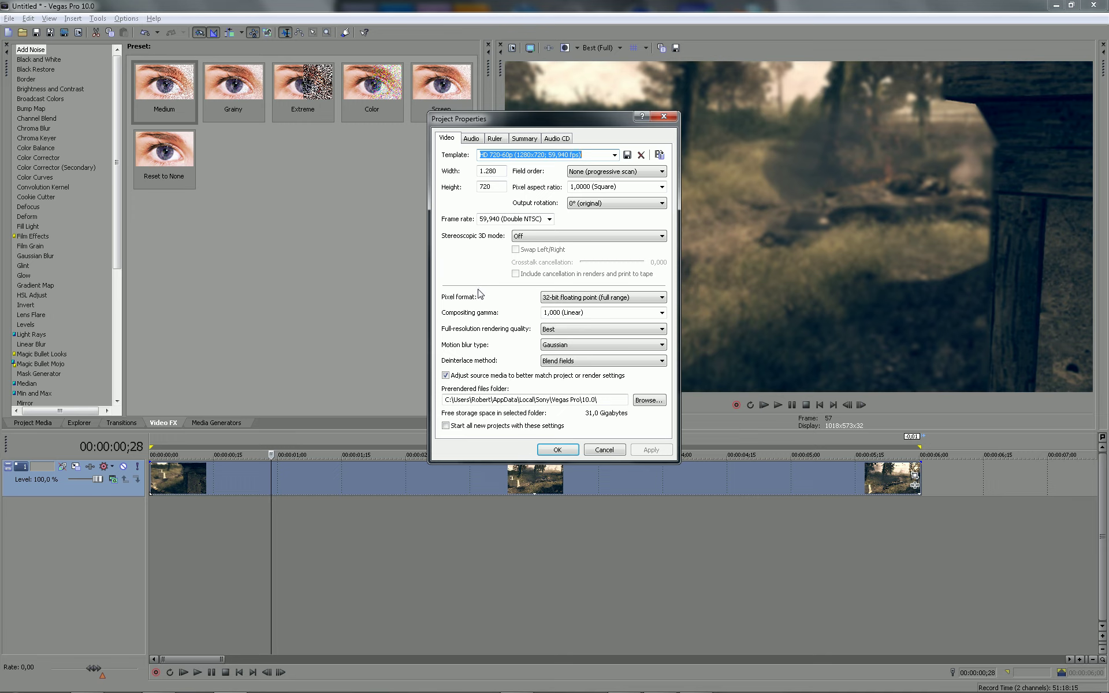
Step: Tick 'Start all new projects with these settings' and close Project Properties
click(446, 427)
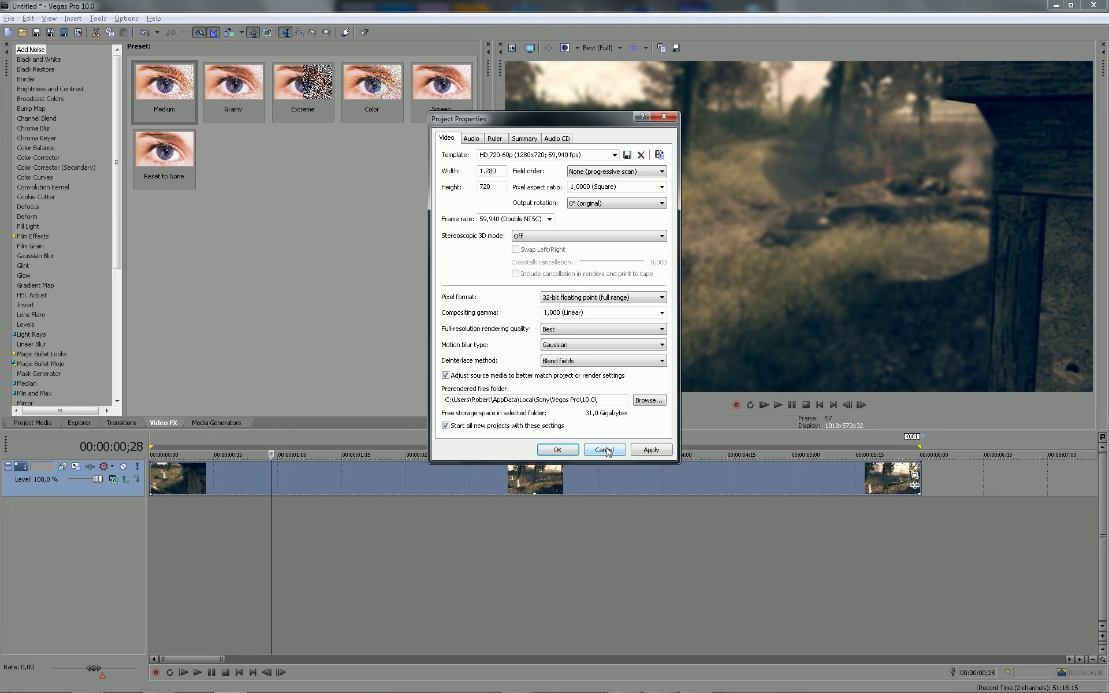
click(607, 451)
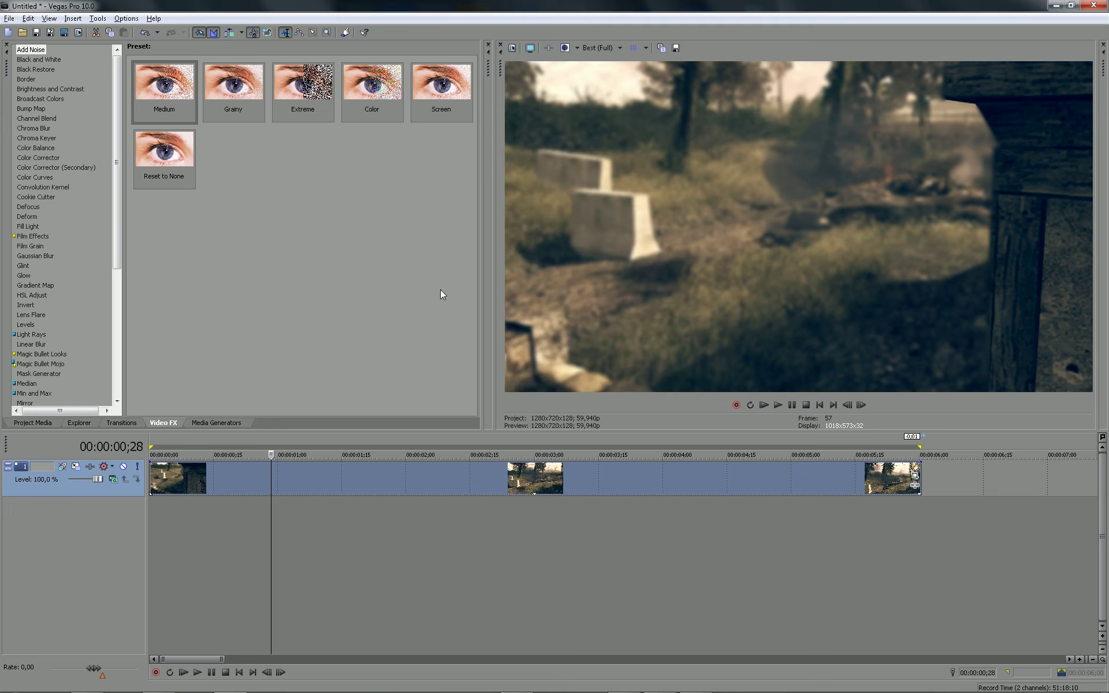
Step: Open Render As with Video for Windows (*.avi) and Default Template (uncompressed)
click(8, 19)
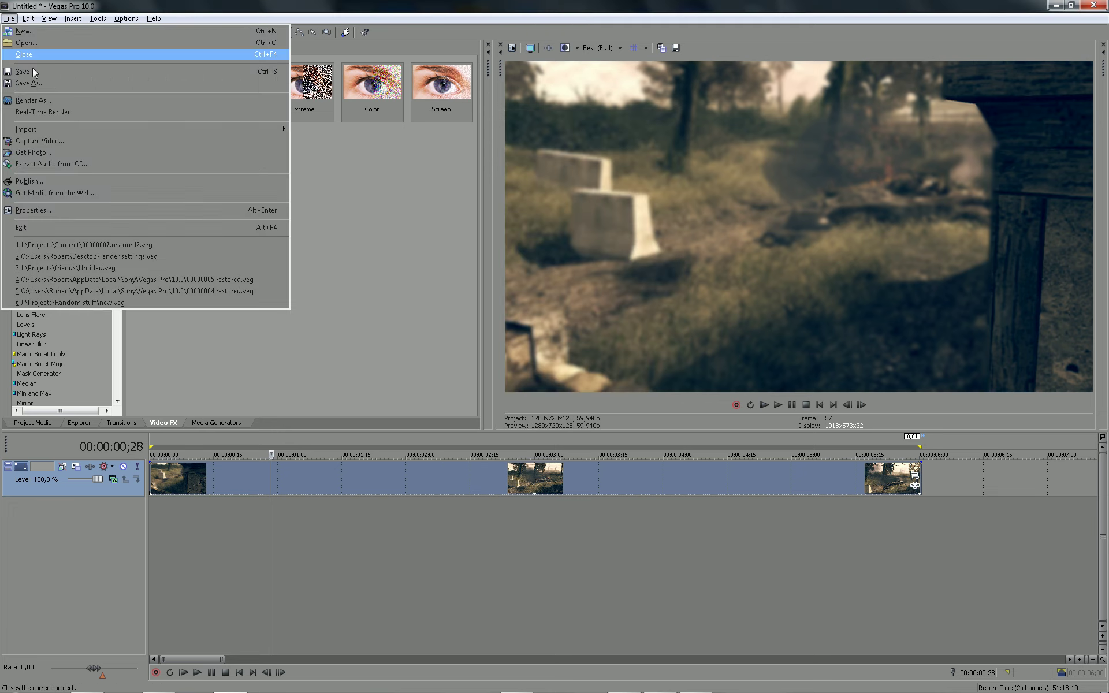
click(63, 100)
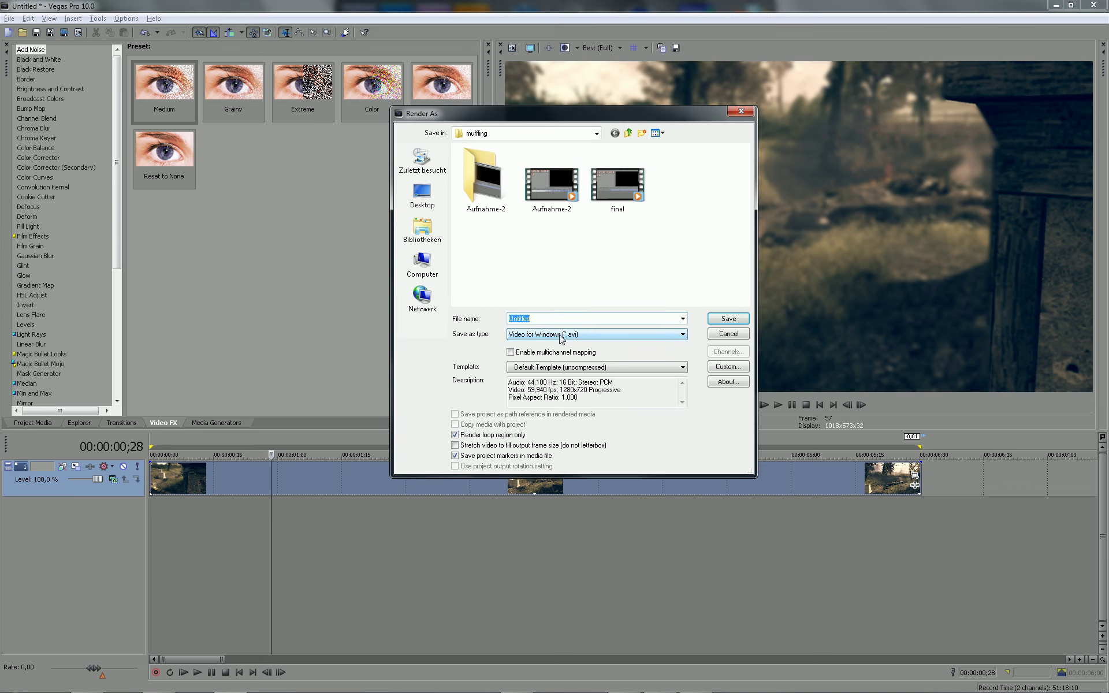
click(559, 334)
click(555, 404)
click(538, 377)
click(543, 379)
Step: In Custom settings, keep 59,940 fps and pick the x264vfw H.264/MPEG-4 AVC video format
click(728, 366)
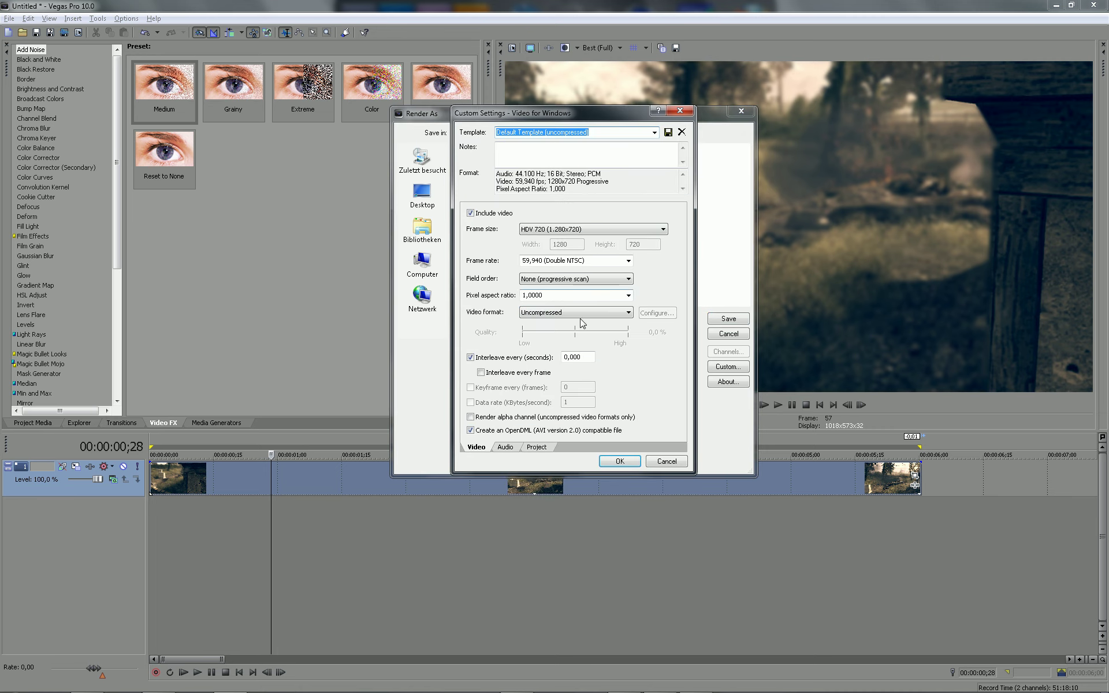
click(627, 260)
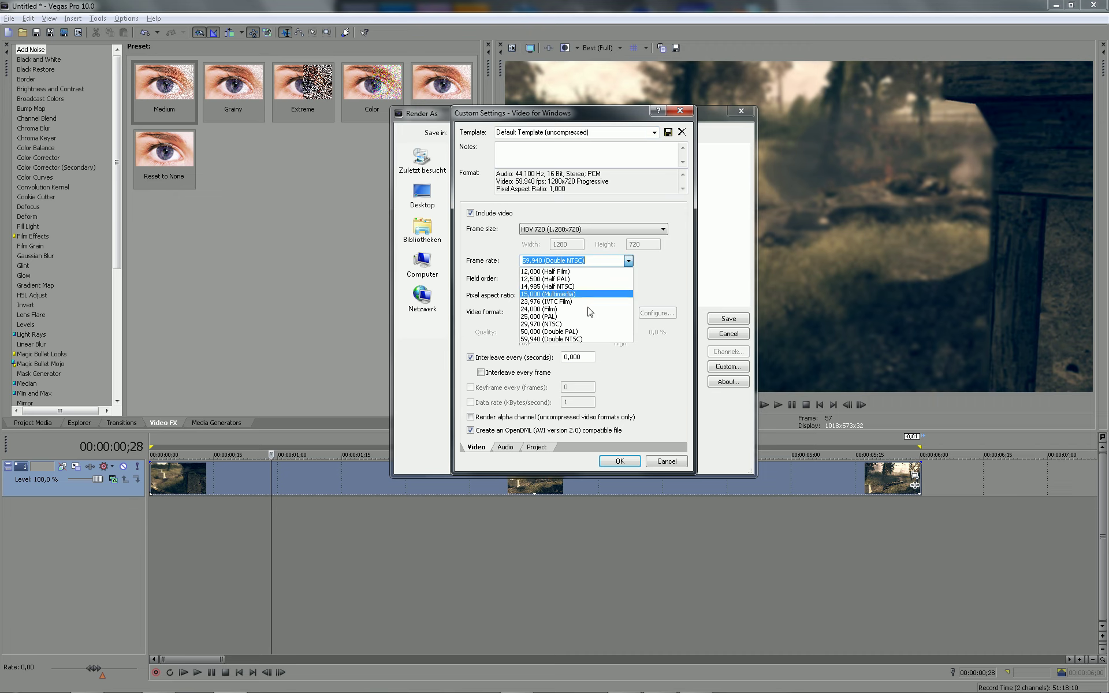
click(554, 339)
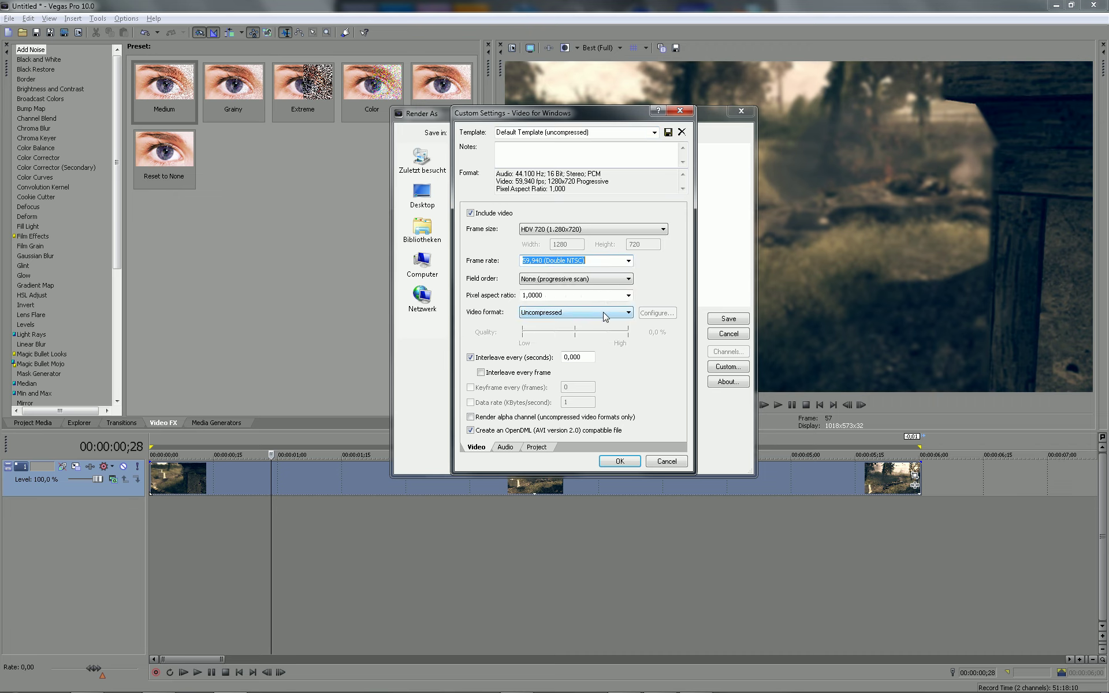
click(537, 317)
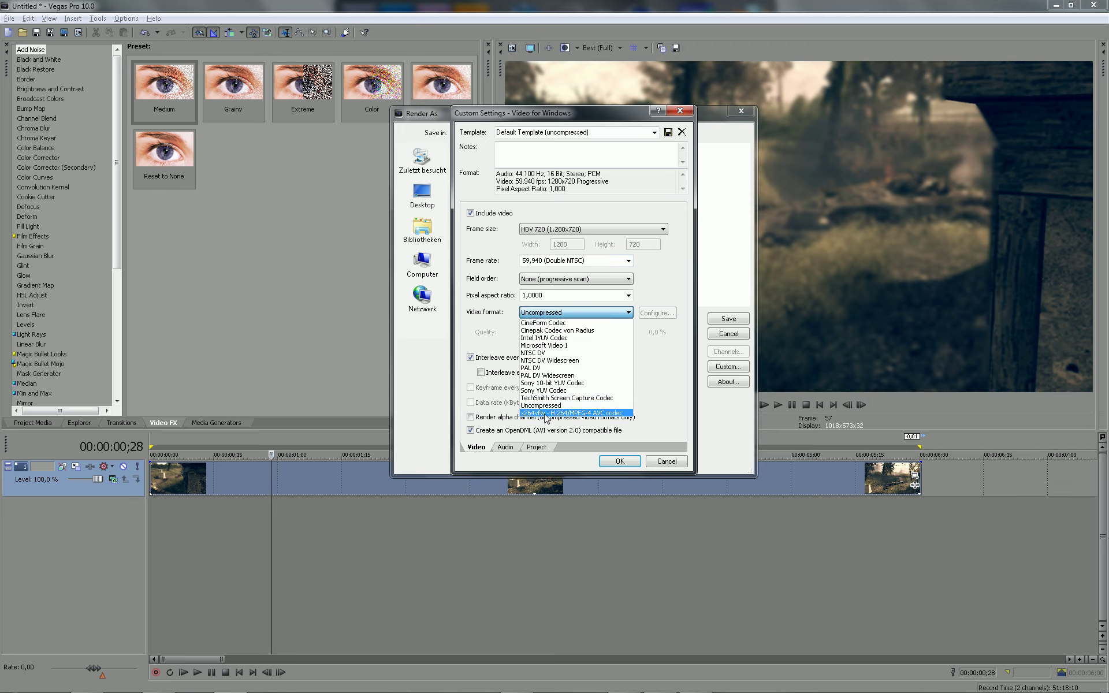
click(545, 419)
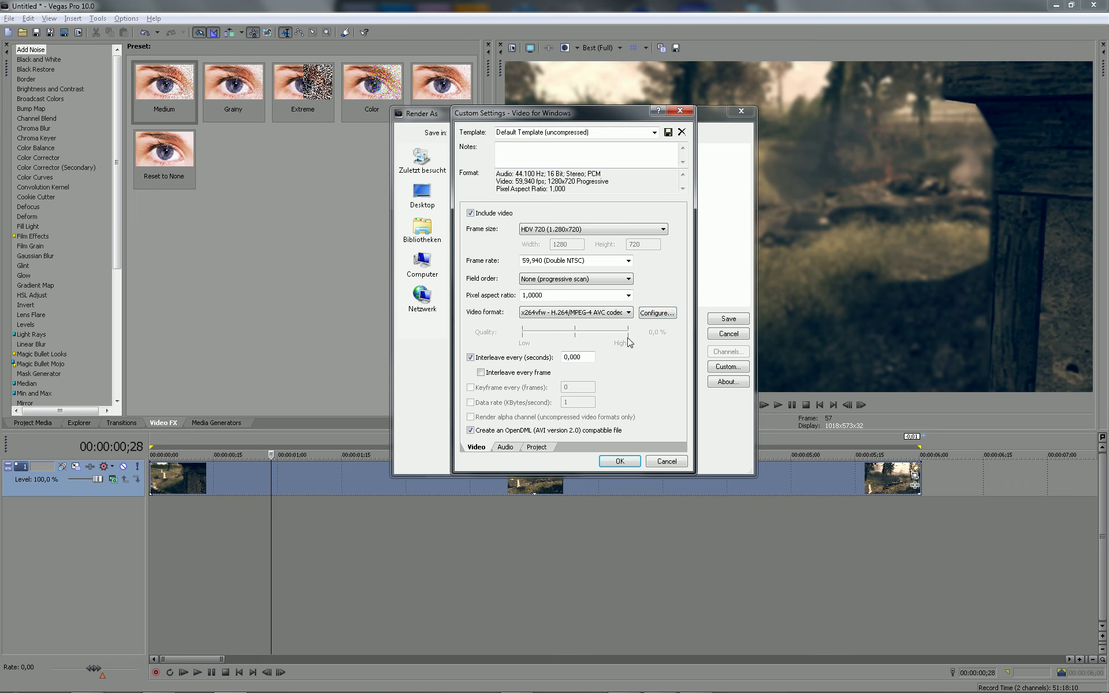
Step: Keep x264vfw at single-pass ABR 6000 kbit/s with log level None, and accept
click(656, 315)
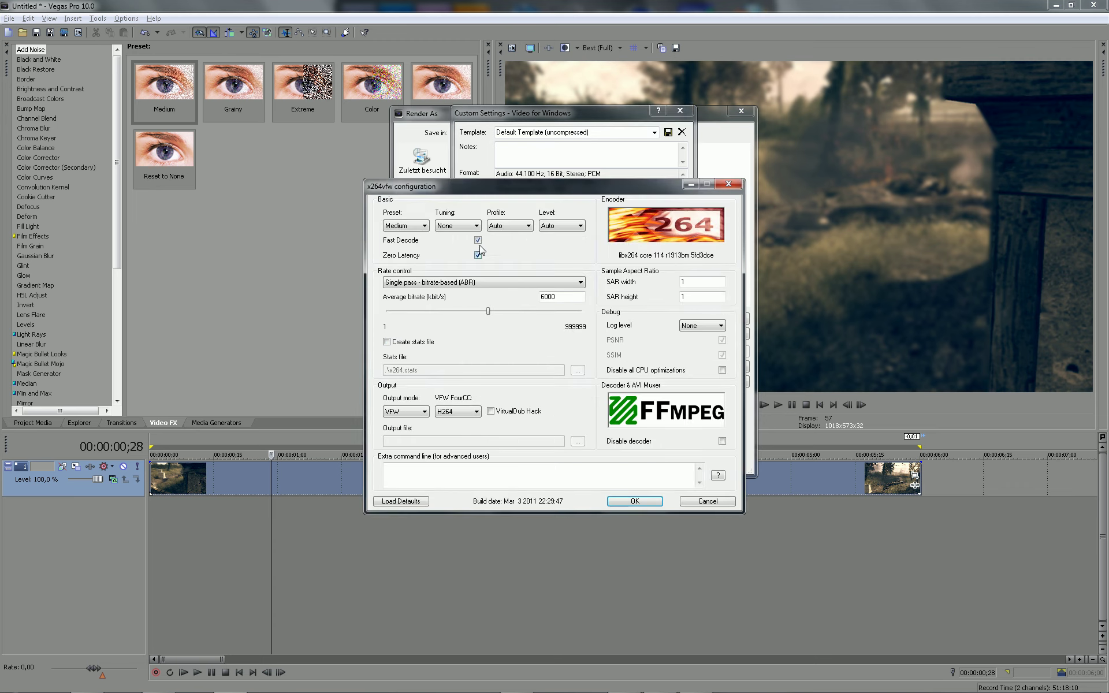
click(473, 284)
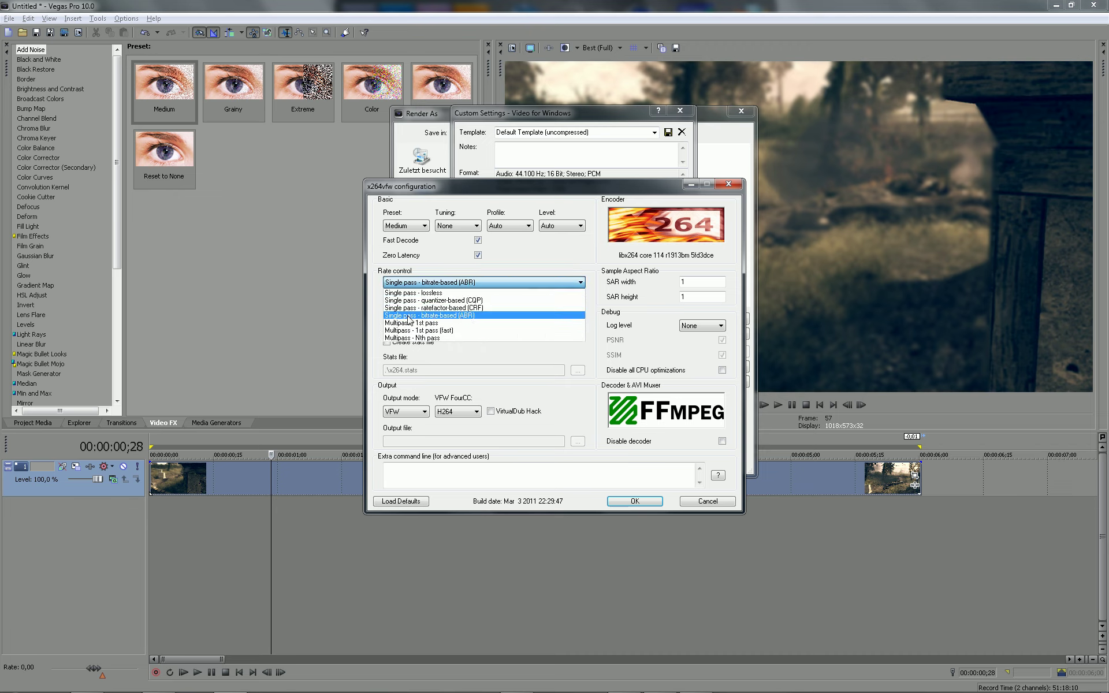
click(473, 316)
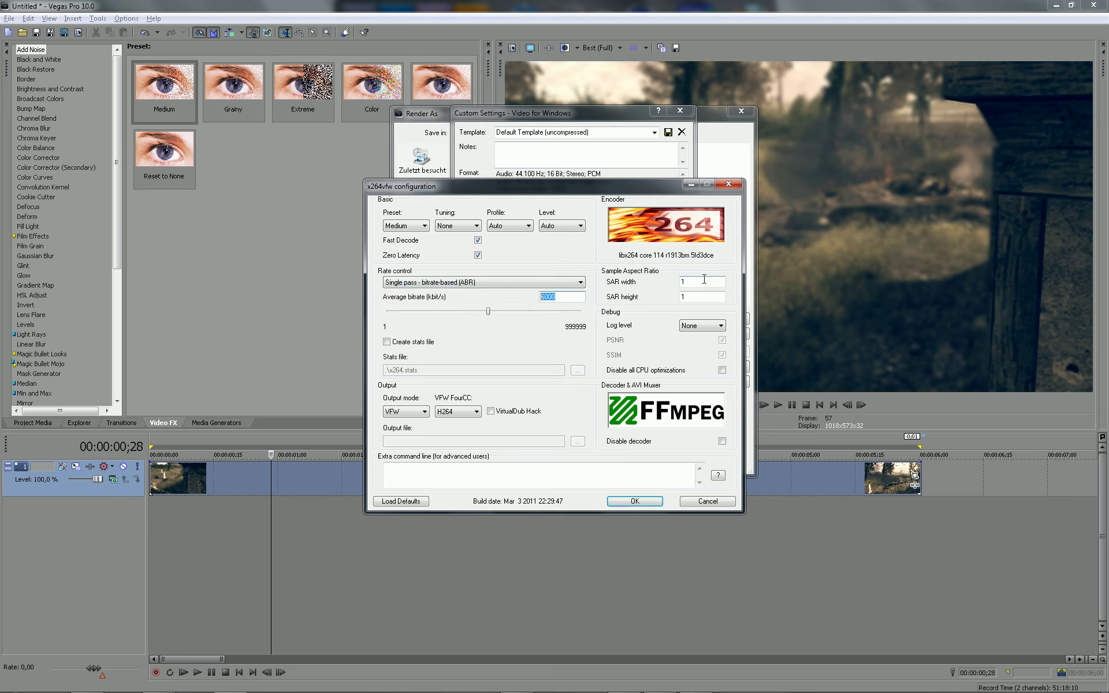
click(693, 328)
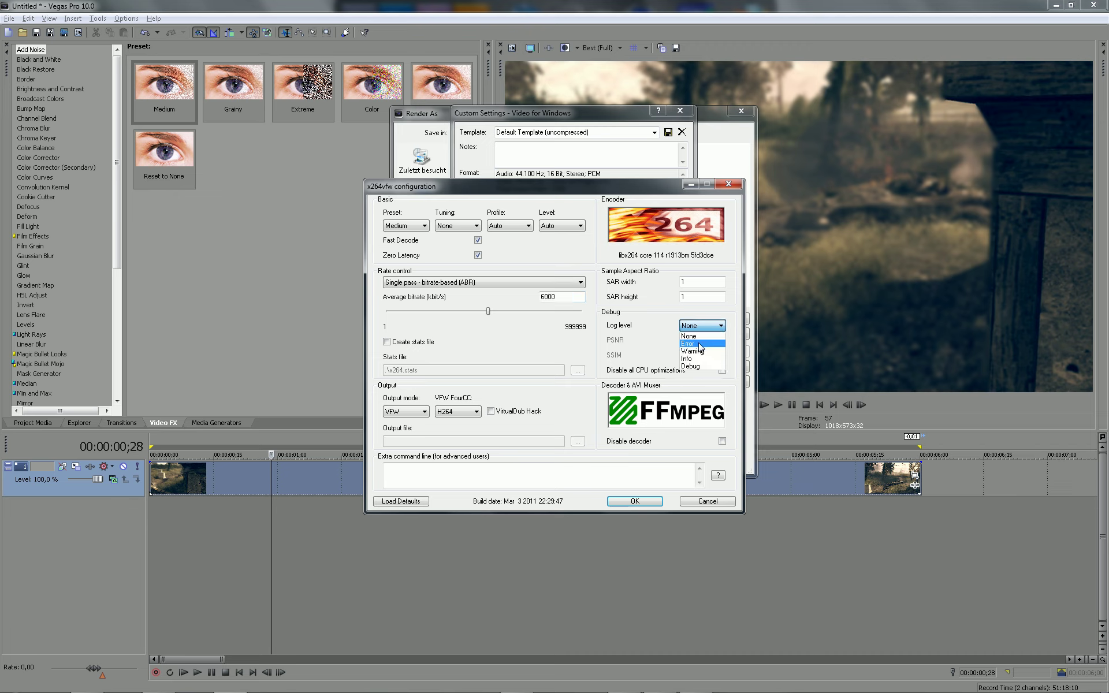
click(699, 336)
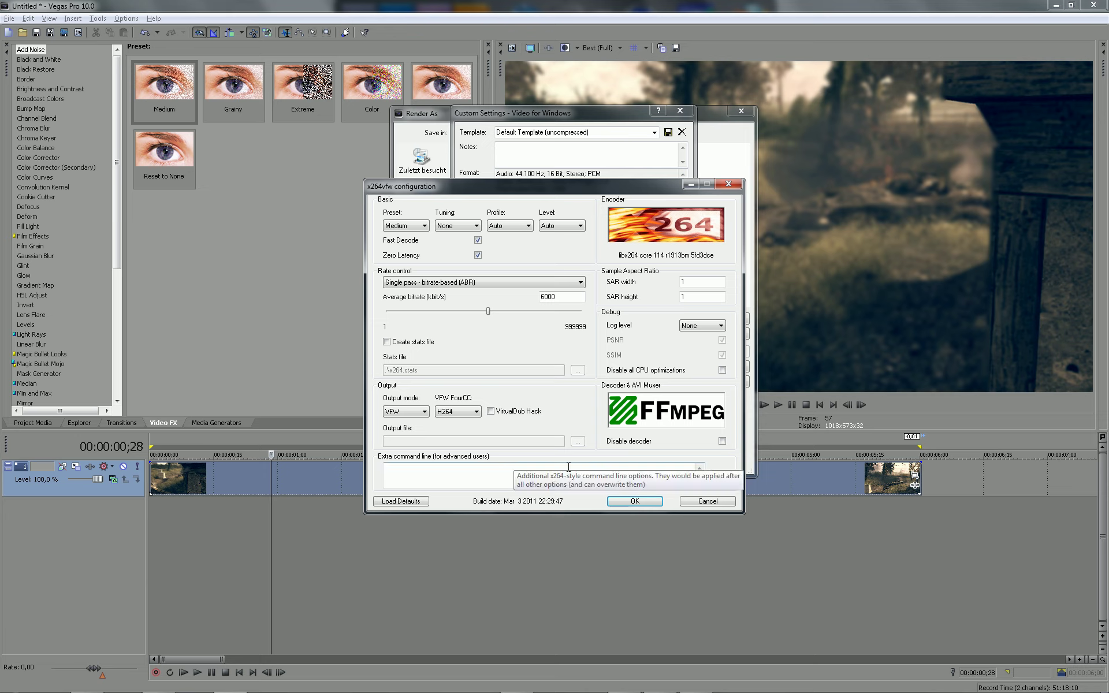
click(630, 502)
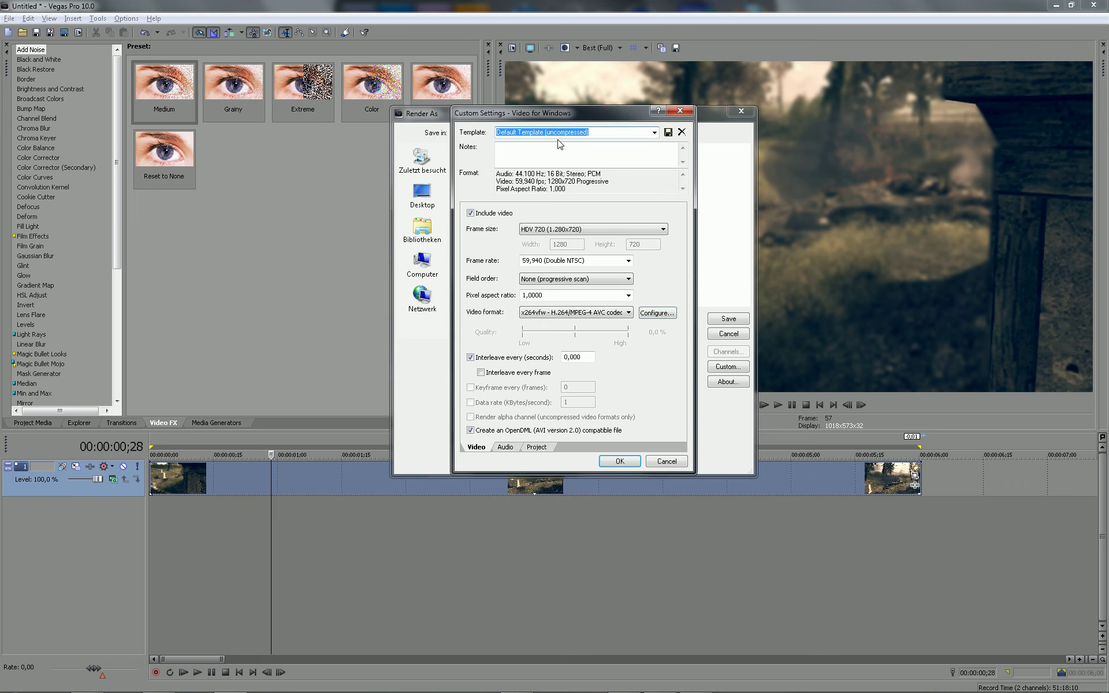
text(HD)
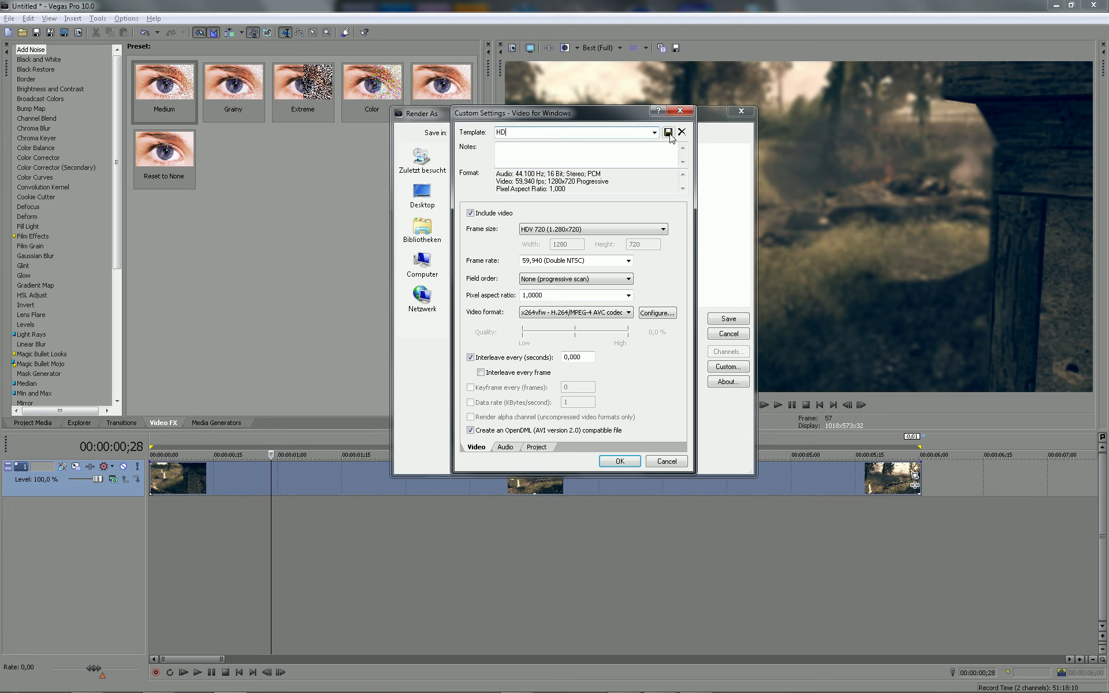
Step: Save the settings as template 'HD', overwriting the existing one, and confirm
click(668, 132)
click(655, 282)
click(620, 461)
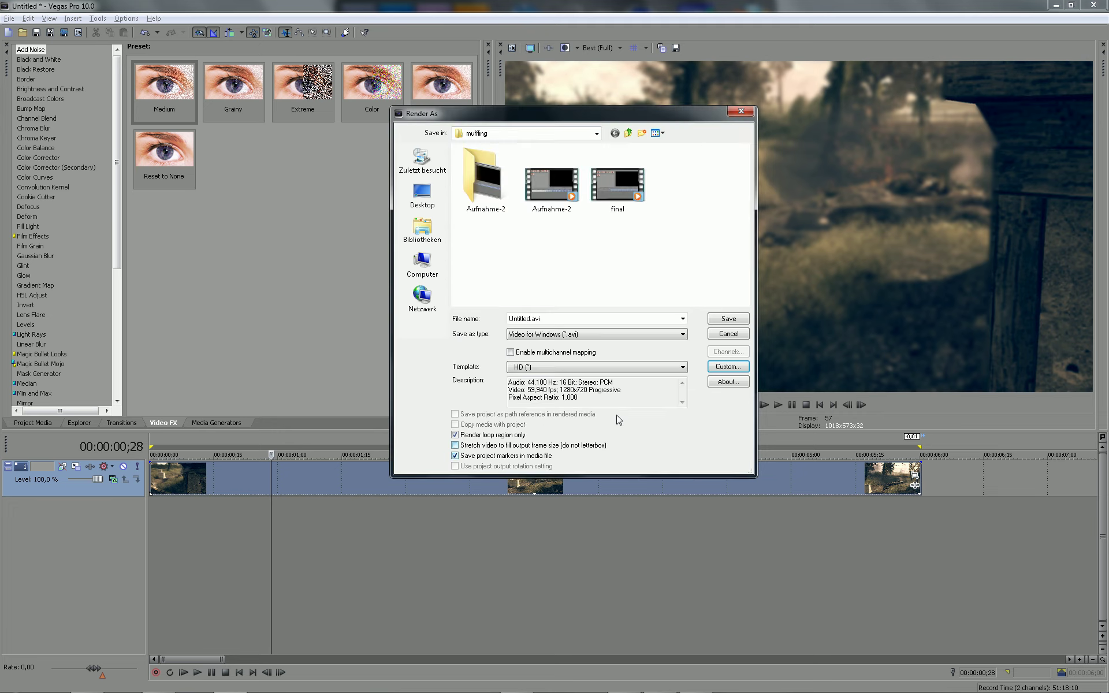
Step: Keep 'HD' as the render template and switch back to Firefox
click(570, 367)
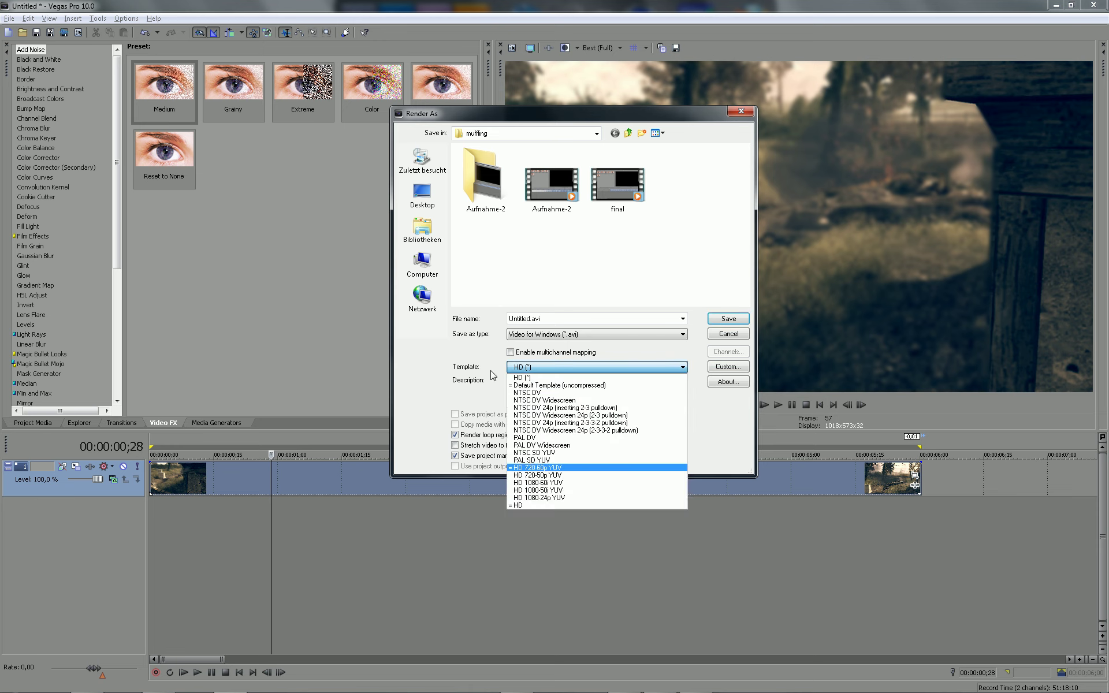
click(568, 368)
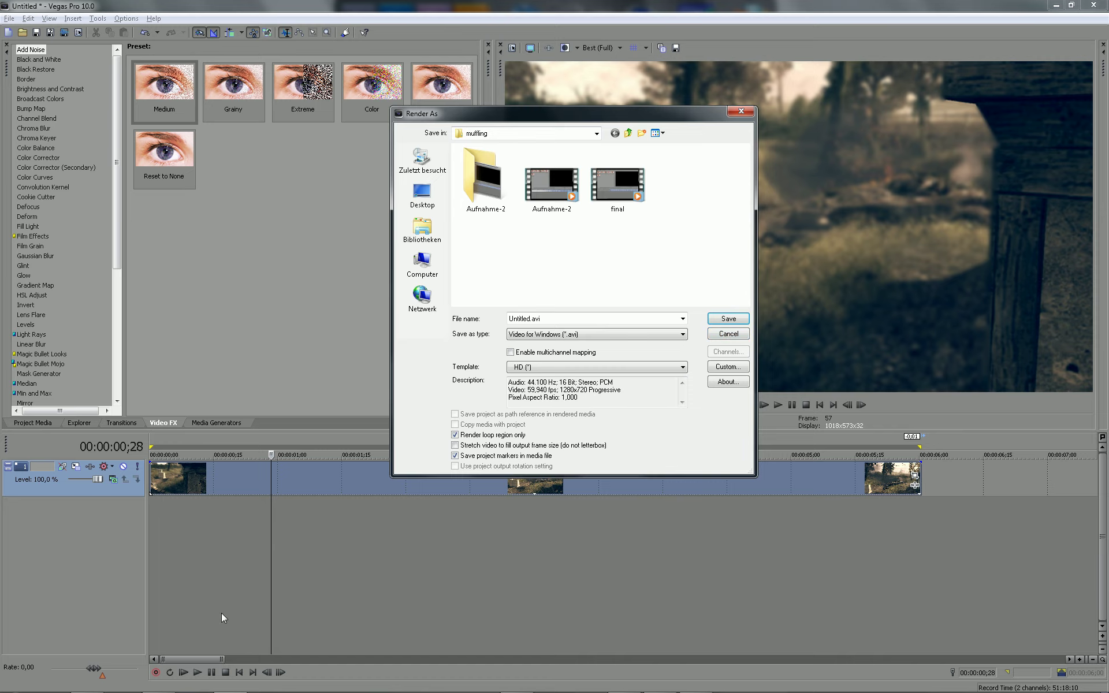
click(159, 680)
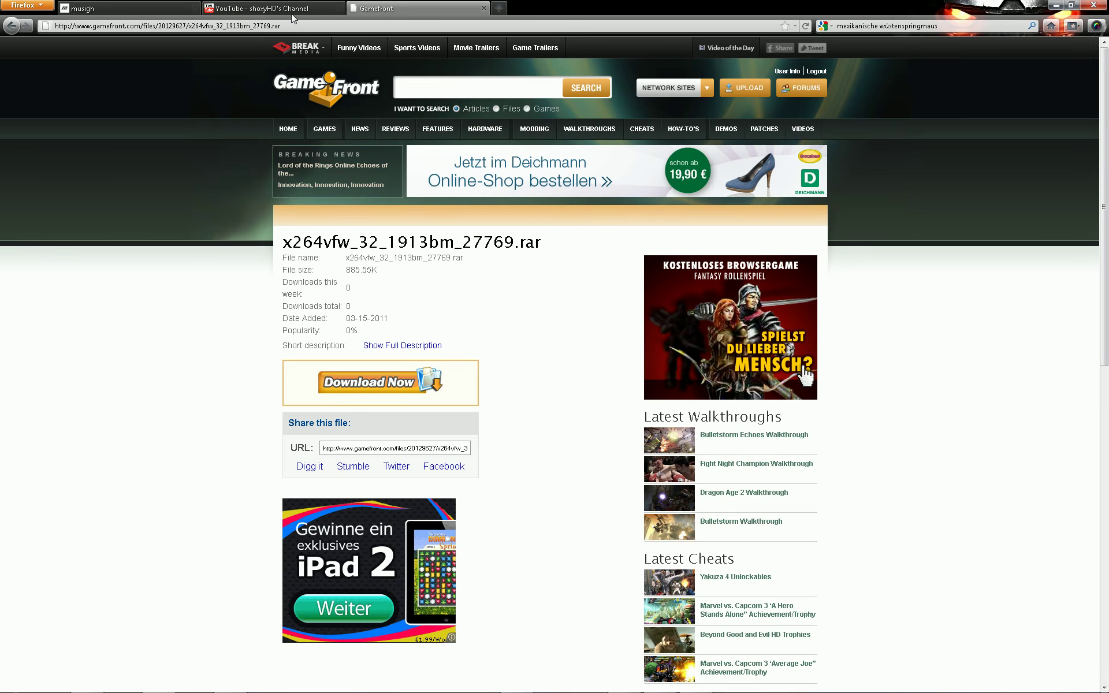
Step: Switch to the shoxyHD YouTube channel tab to browse its videos and comments
click(291, 17)
scroll(217, 385, down, 4)
scroll(303, 381, down, 2)
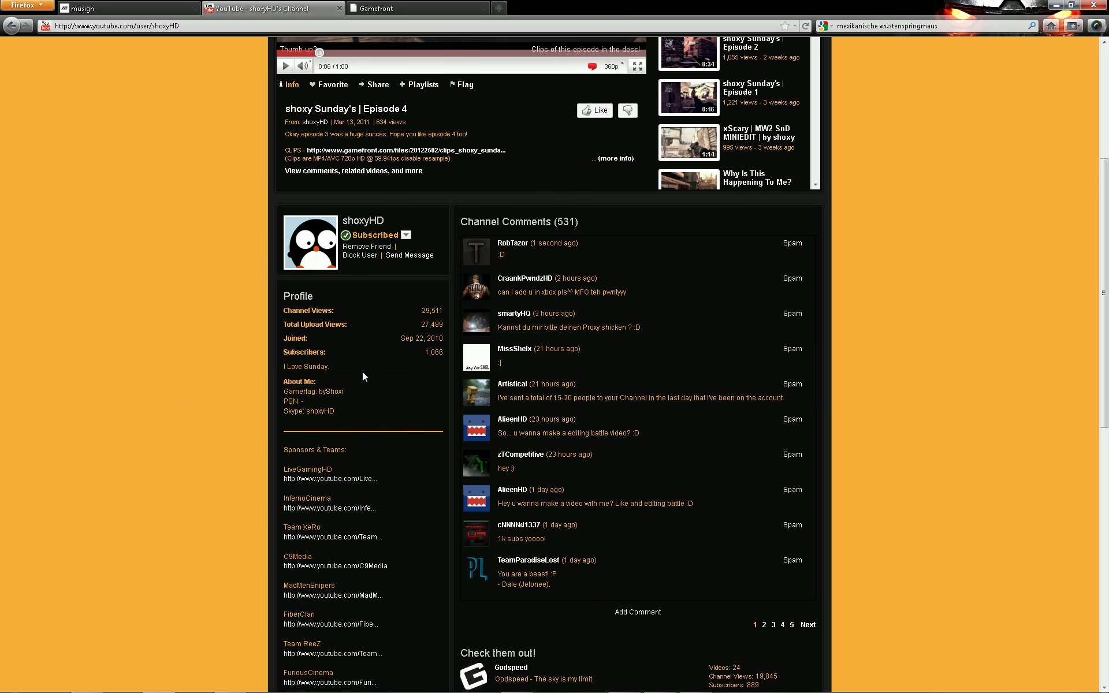
scroll(355, 416, up, 3)
scroll(347, 464, up, 2)
scroll(348, 464, down, 2)
scroll(342, 407, down, 3)
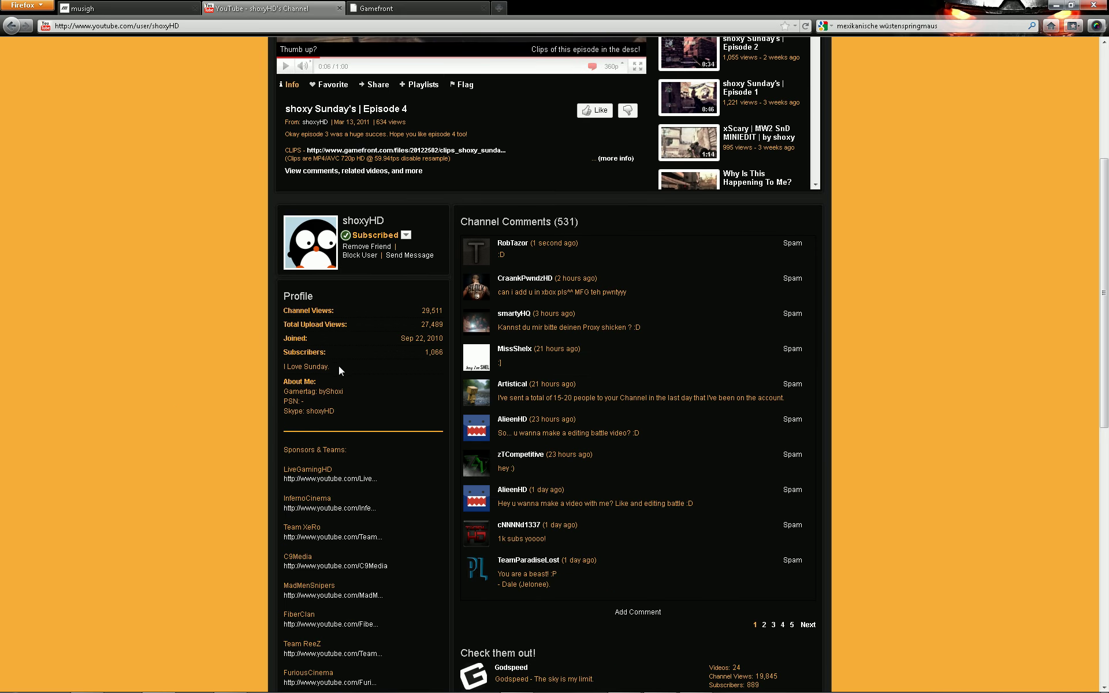
scroll(337, 390, up, 2)
scroll(336, 393, up, 1)
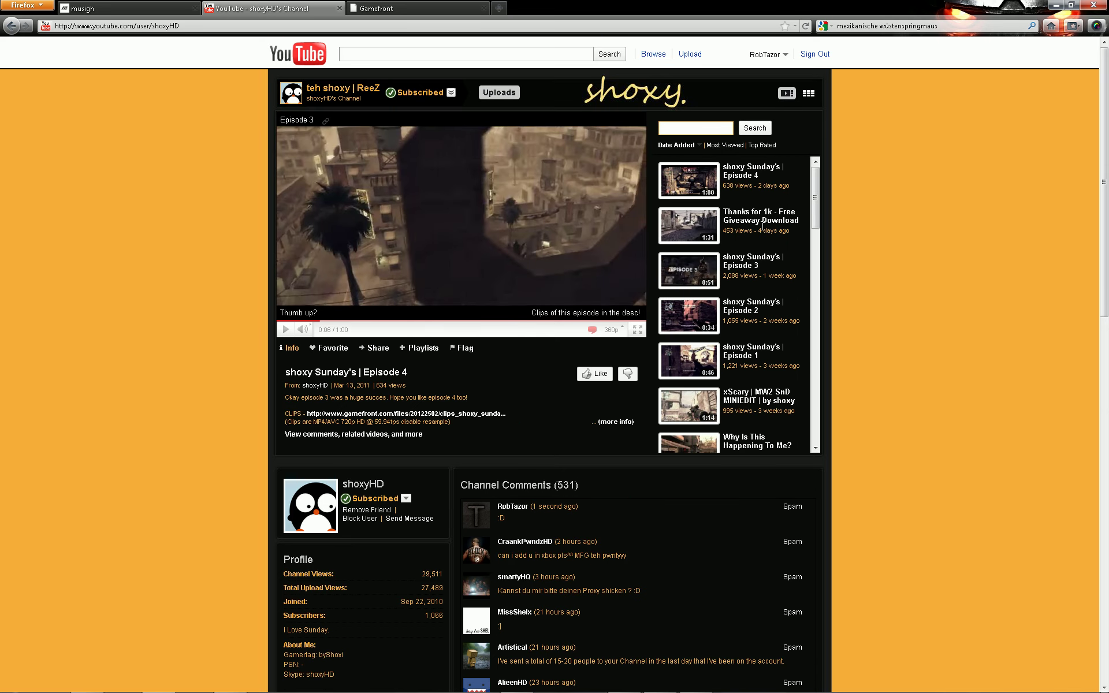
scroll(760, 240, down, 2)
scroll(760, 240, down, 3)
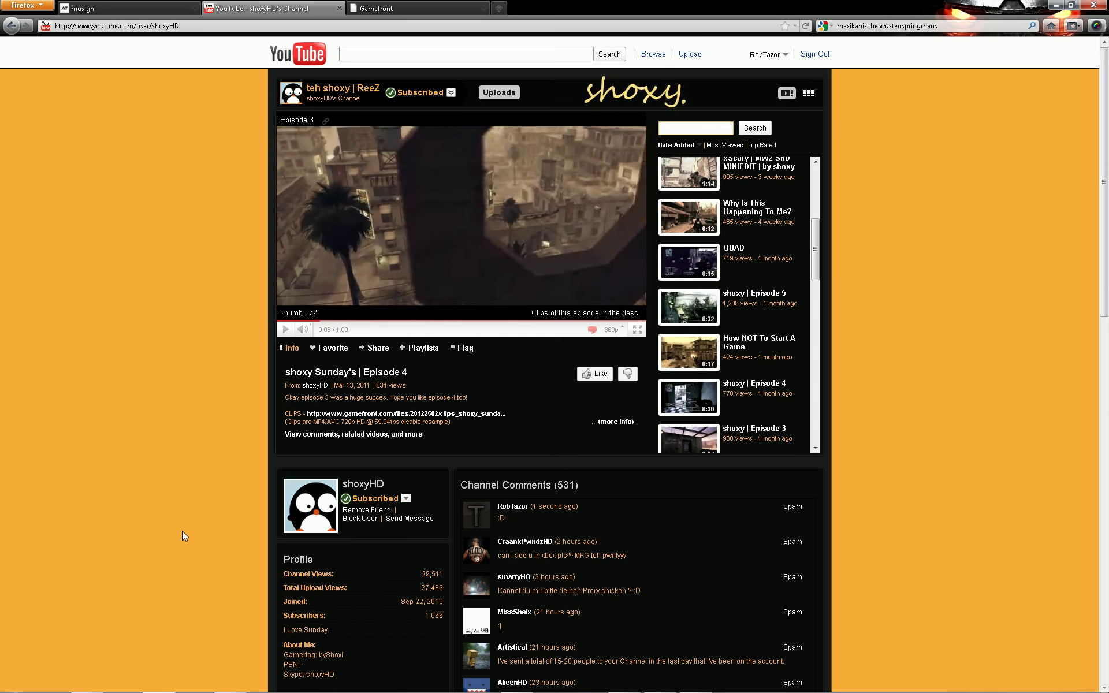
scroll(213, 446, down, 4)
scroll(210, 452, up, 1)
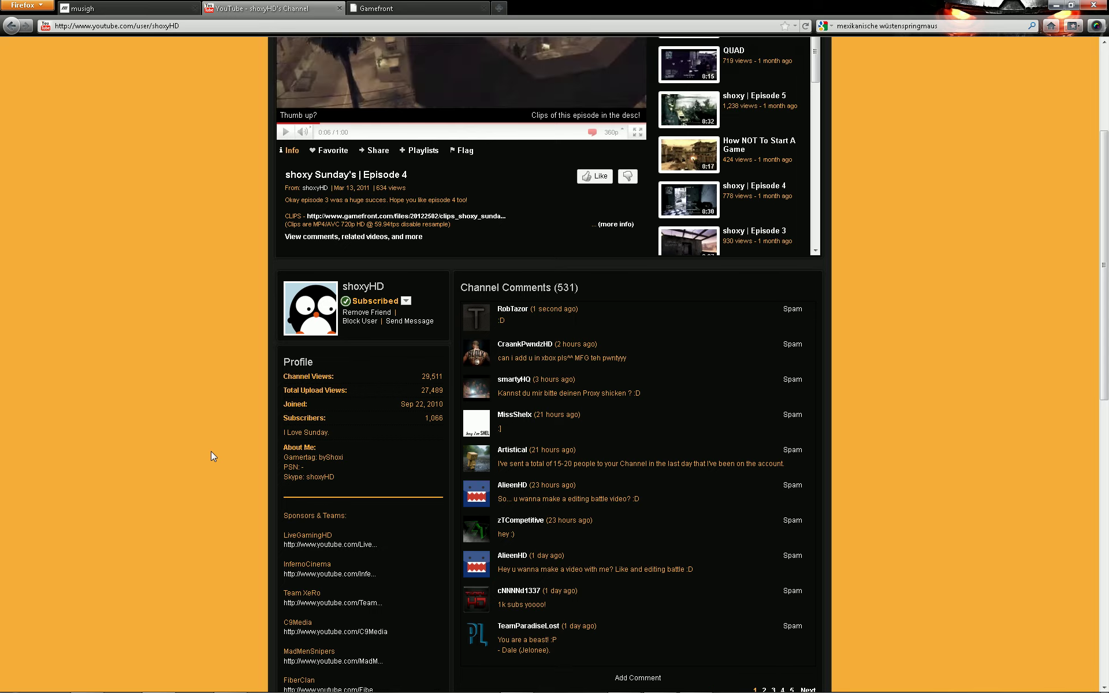